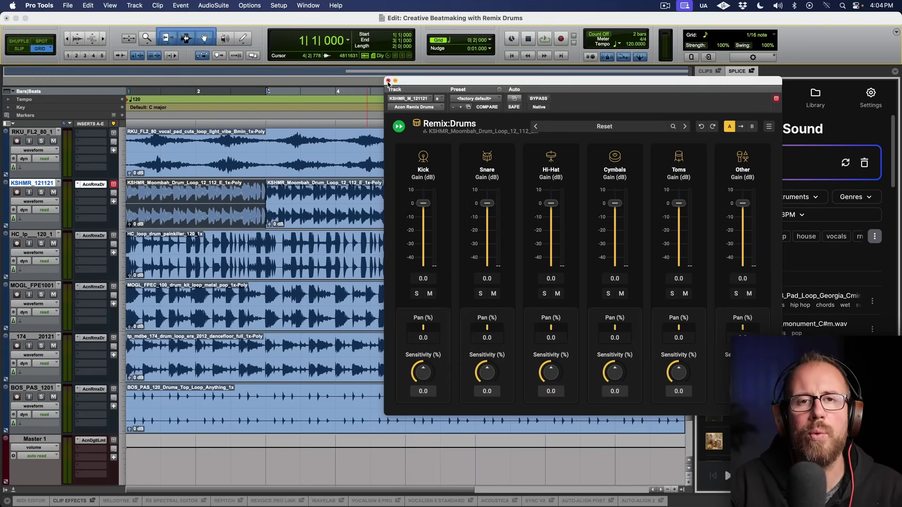
Step: Close the Remix:Drums plug-in window to reveal the six arranged loop tracks
{"action": "left_click", "coordinate": [389, 81]}
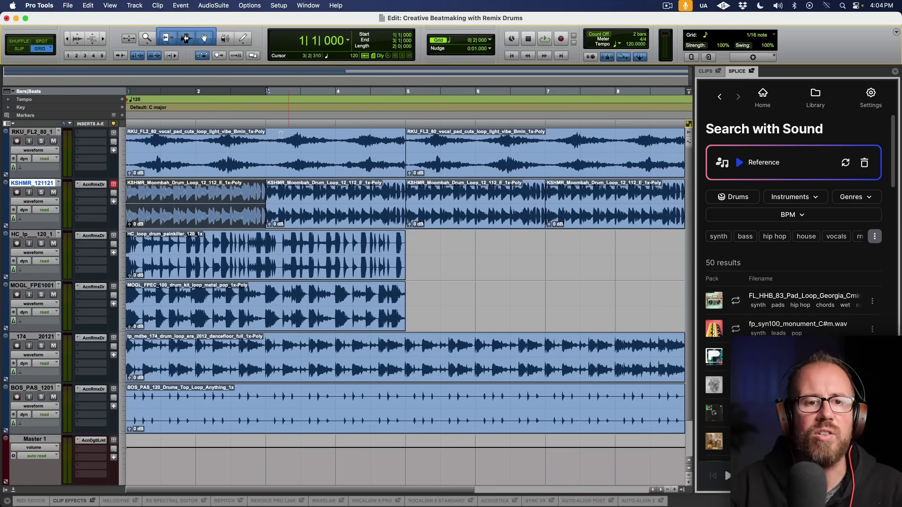
Step: Solo the RKU vocal pad track and play it back to hear the pad alone
{"action": "left_click", "coordinate": [294, 171]}
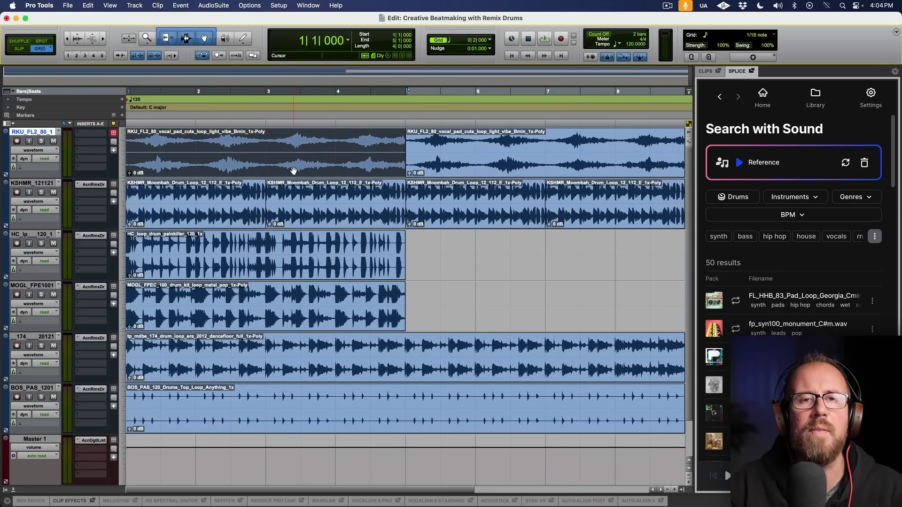
{"action": "left_click", "coordinate": [41, 141]}
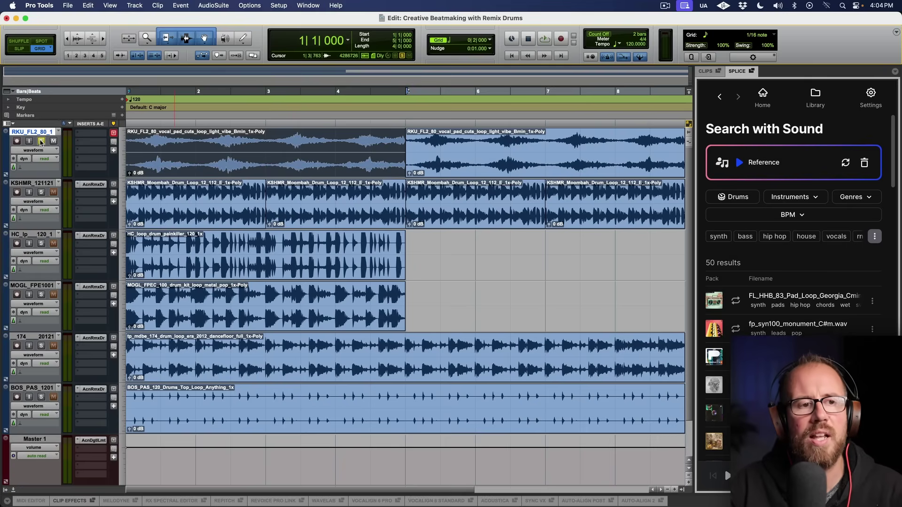
{"action": "key", "text": "space"}
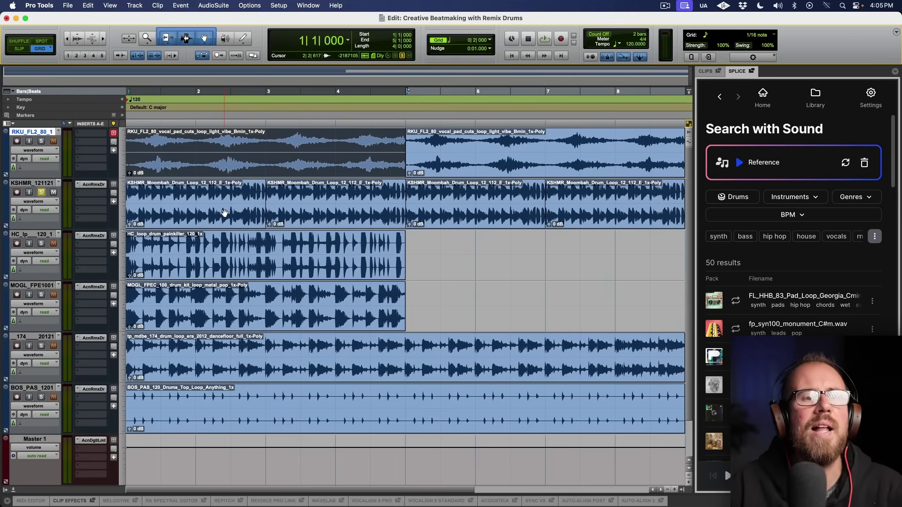
{"action": "left_click", "coordinate": [224, 213]}
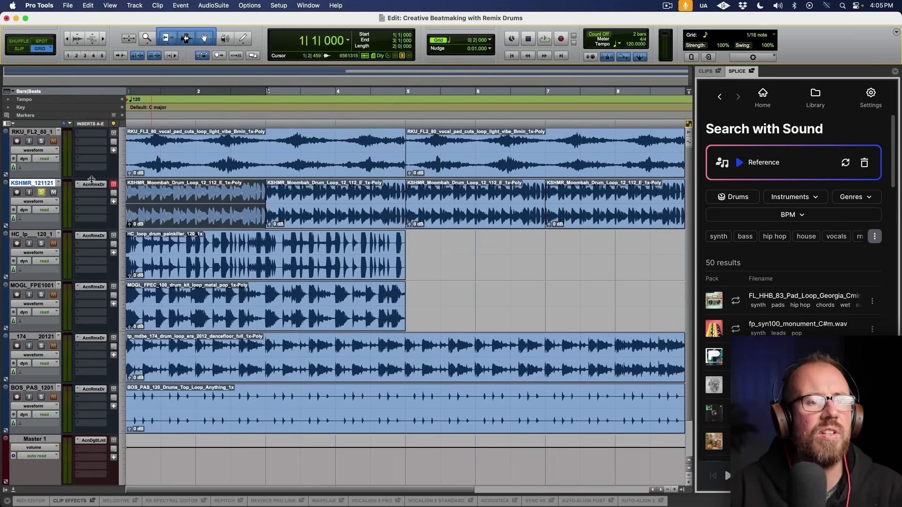
Step: Play the looped arrangement with the vocal pad briefly soloed, then stop
{"action": "key", "text": "space"}
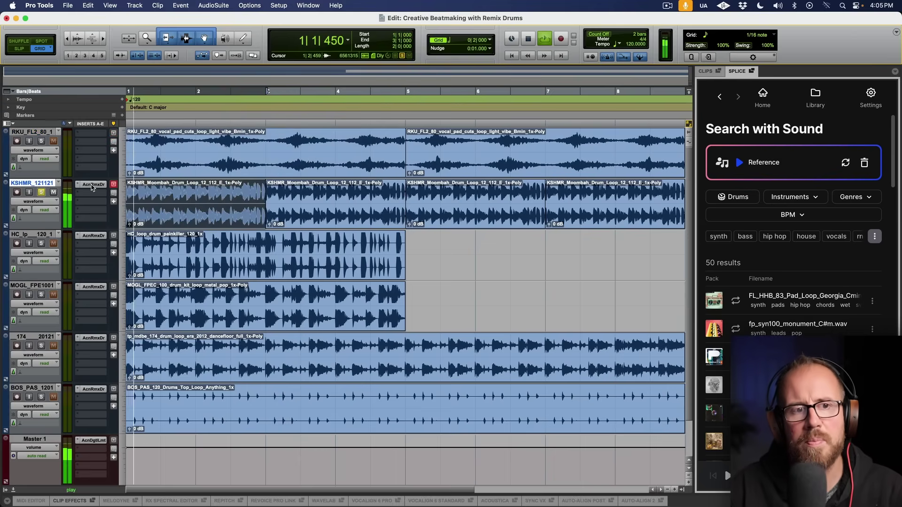
{"action": "left_click", "coordinate": [41, 141]}
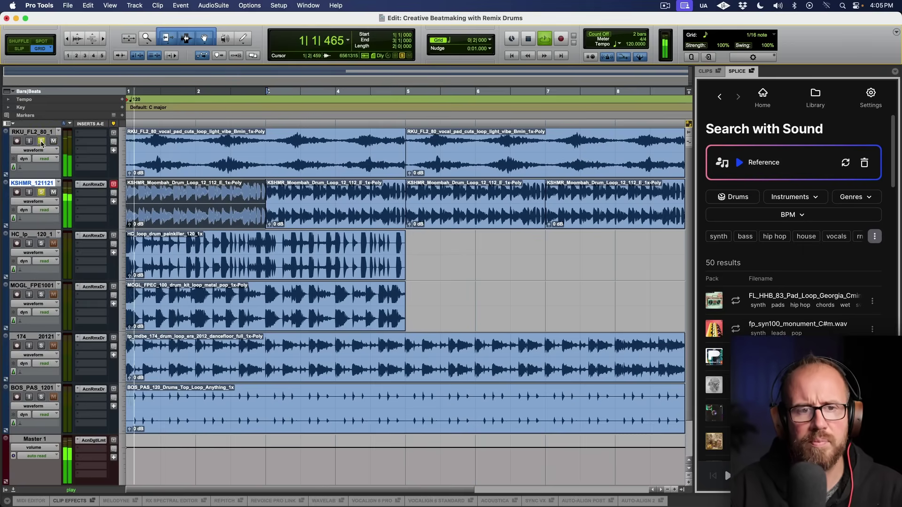
{"action": "left_click", "coordinate": [42, 142]}
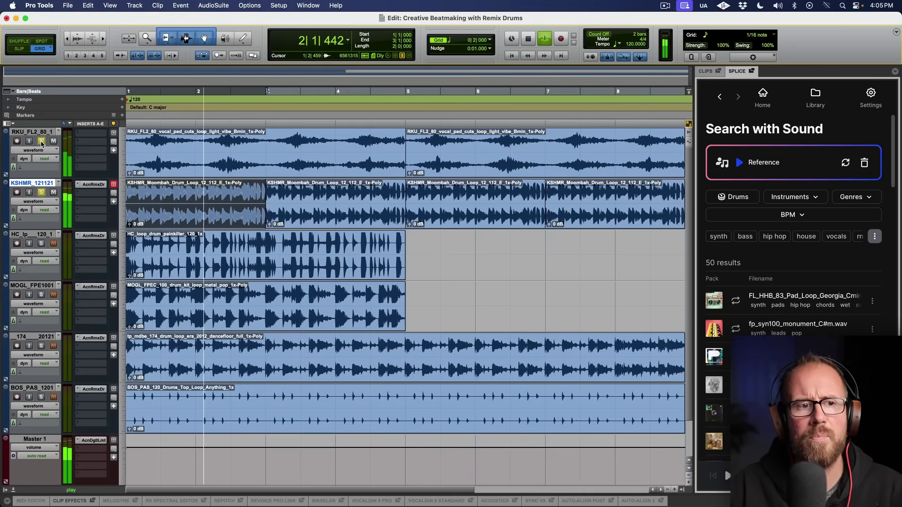
{"action": "key", "text": "space"}
Step: Audition the HC, MOGL, 174 and BOS_PAS drum loops soloed one at a time
{"action": "left_click", "coordinate": [41, 244]}
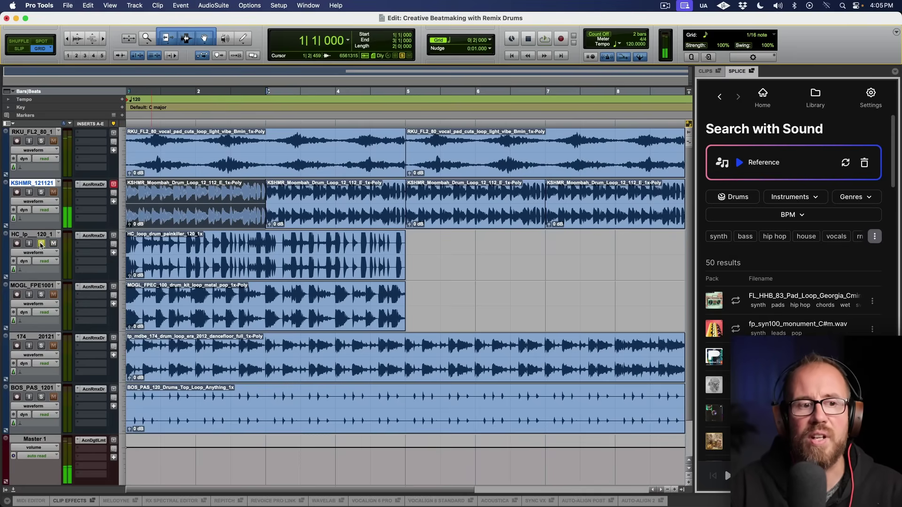
{"action": "key", "text": "space"}
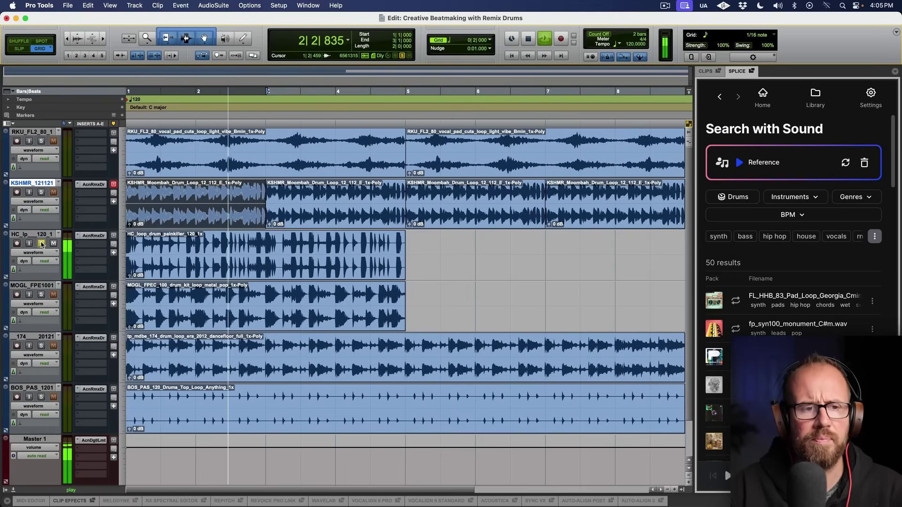
{"action": "left_click", "coordinate": [42, 295]}
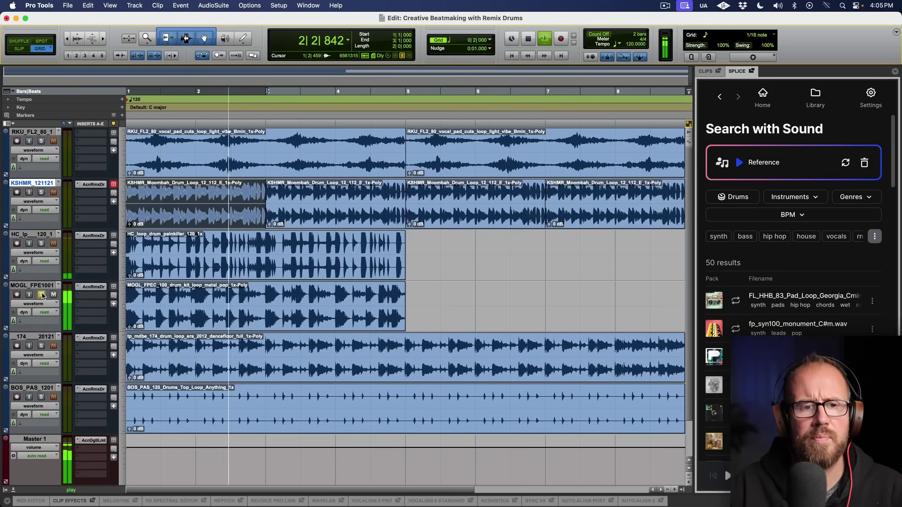
{"action": "left_click", "coordinate": [41, 347]}
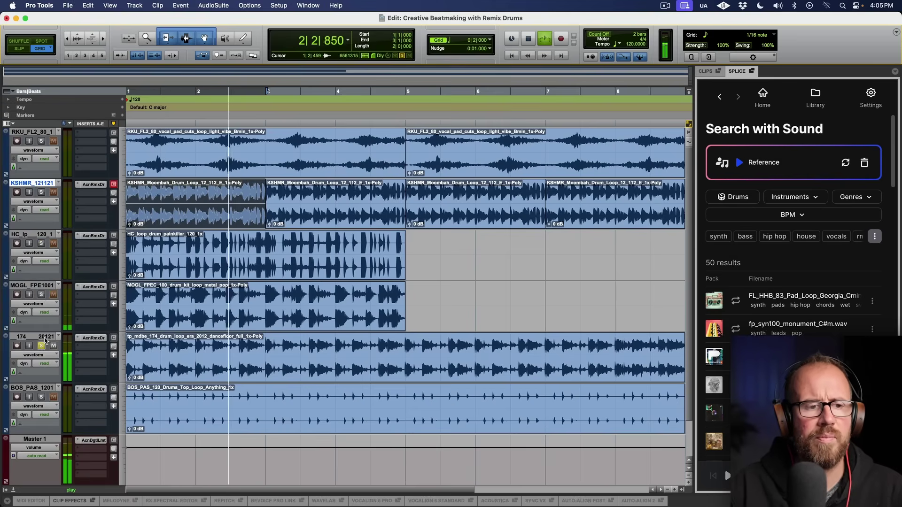
{"action": "left_click", "coordinate": [41, 398]}
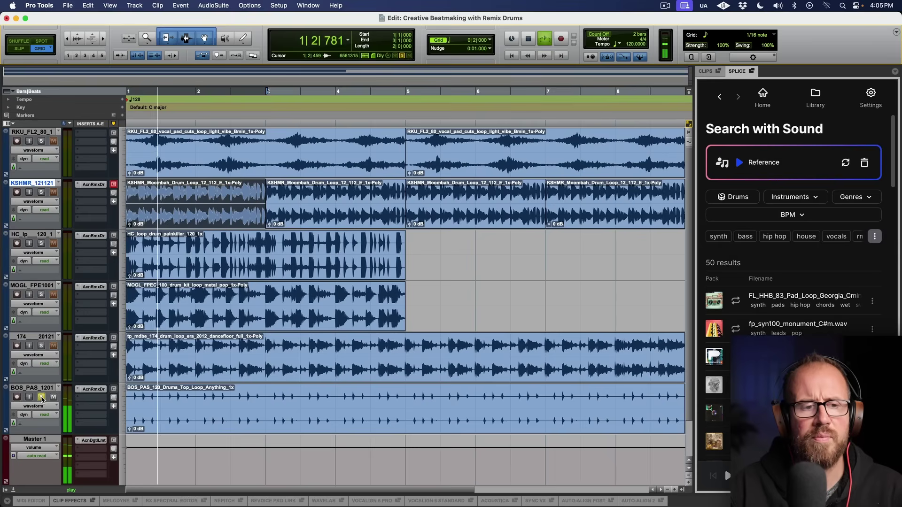
{"action": "left_click", "coordinate": [42, 398]}
{"action": "key", "text": "space"}
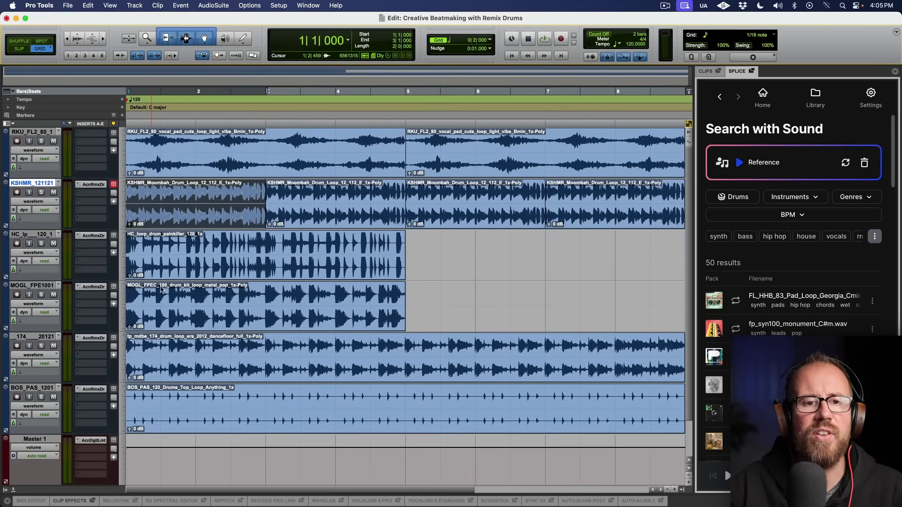
Step: Play the full arrangement in a loop from the first vocal pad clip
{"action": "left_click", "coordinate": [312, 171]}
{"action": "key", "text": "space"}
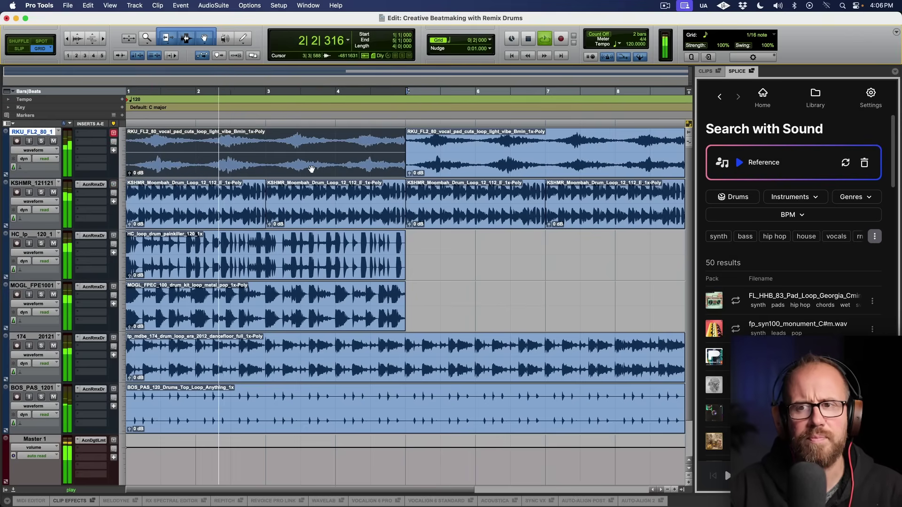
{"action": "key", "text": "space"}
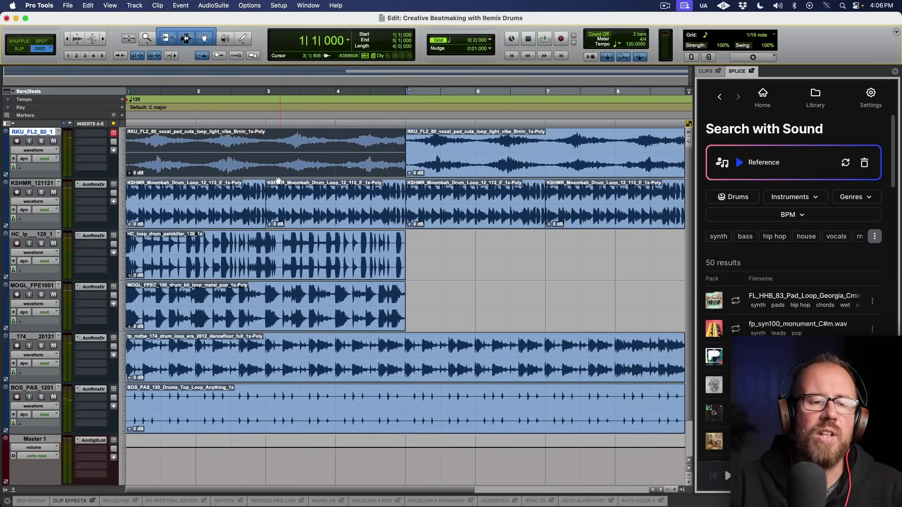
Step: Open the AcnRmxDr Remix Drums insert on the KSHMR drum track and play
{"action": "left_click", "coordinate": [196, 216]}
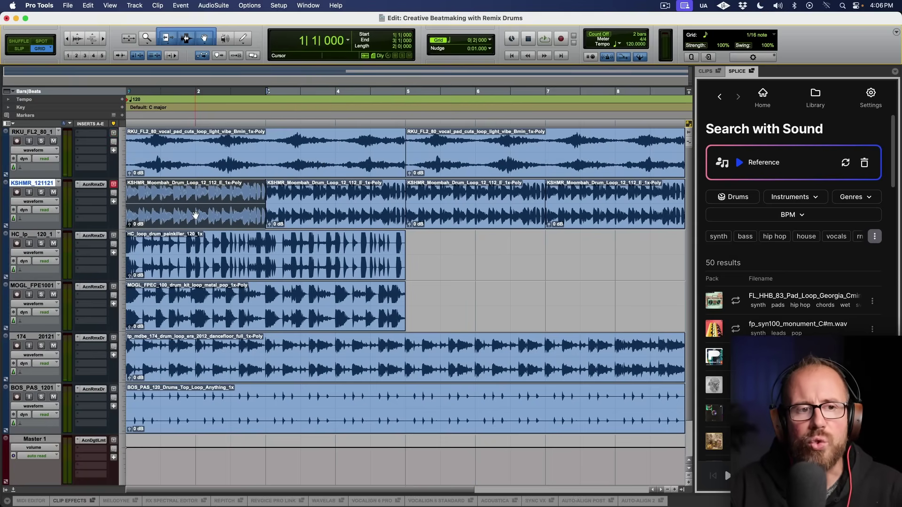
{"action": "left_click", "coordinate": [94, 185]}
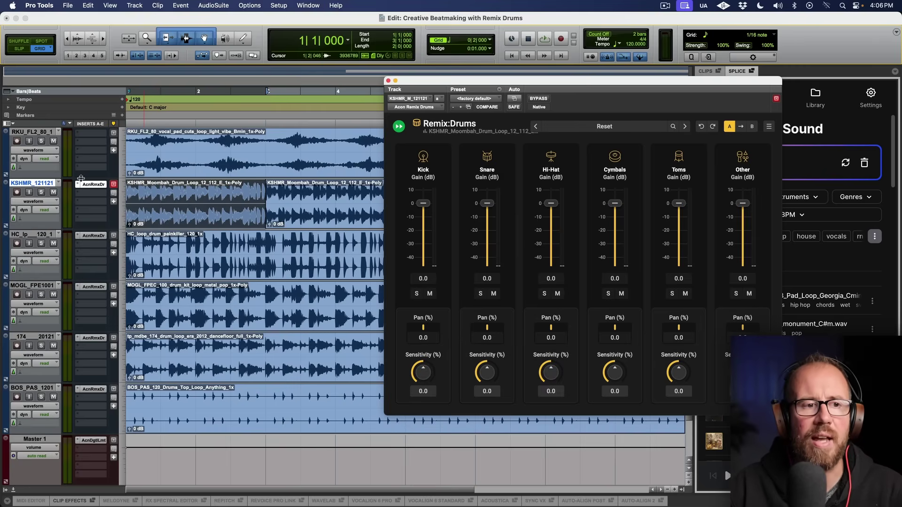
{"action": "key", "text": "space"}
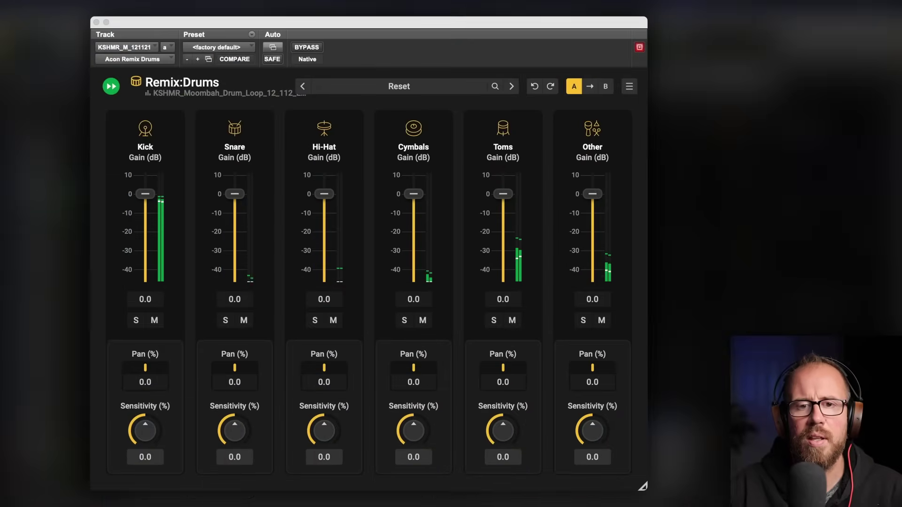
Step: Audition the KSHMR kick and toms stems, then pull the toms down to -48 dB
{"action": "left_click", "coordinate": [137, 321]}
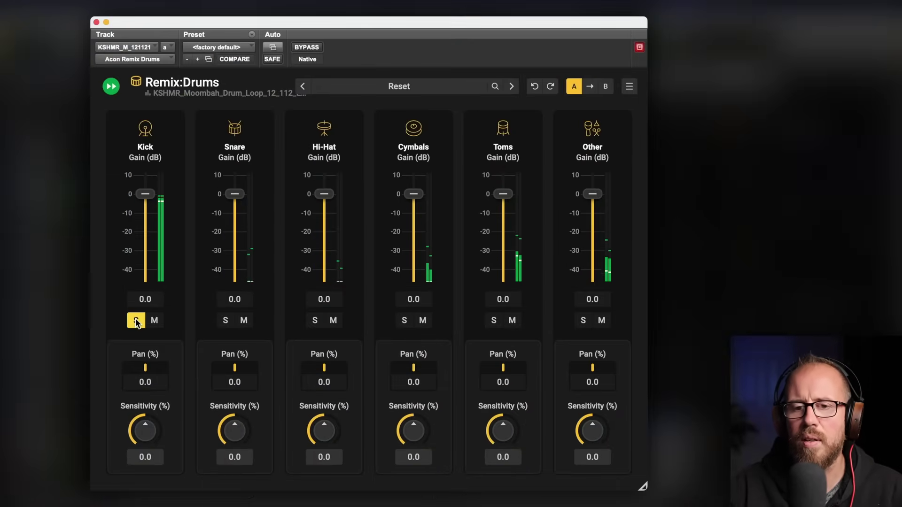
{"action": "left_click", "coordinate": [136, 321]}
{"action": "left_click", "coordinate": [496, 321]}
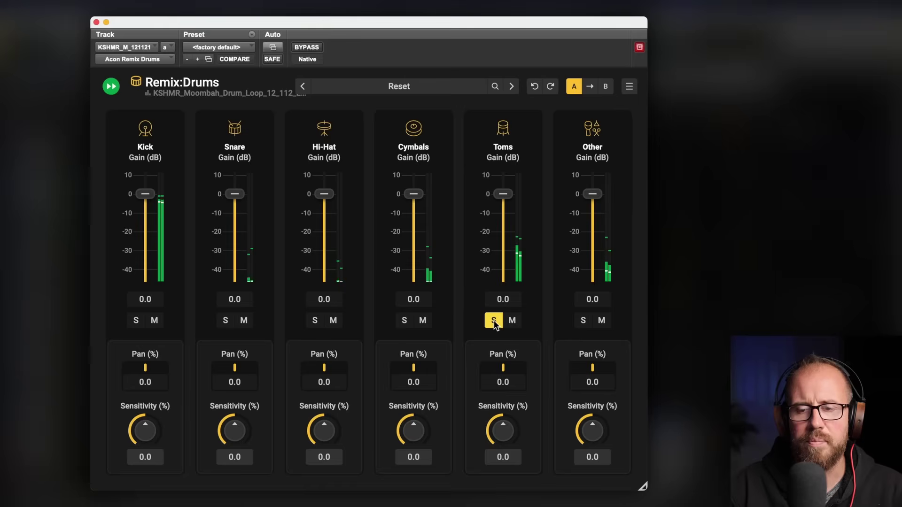
{"action": "left_click", "coordinate": [496, 322]}
{"action": "left_click_drag", "start_coordinate": [512, 211], "coordinate": [513, 319]}
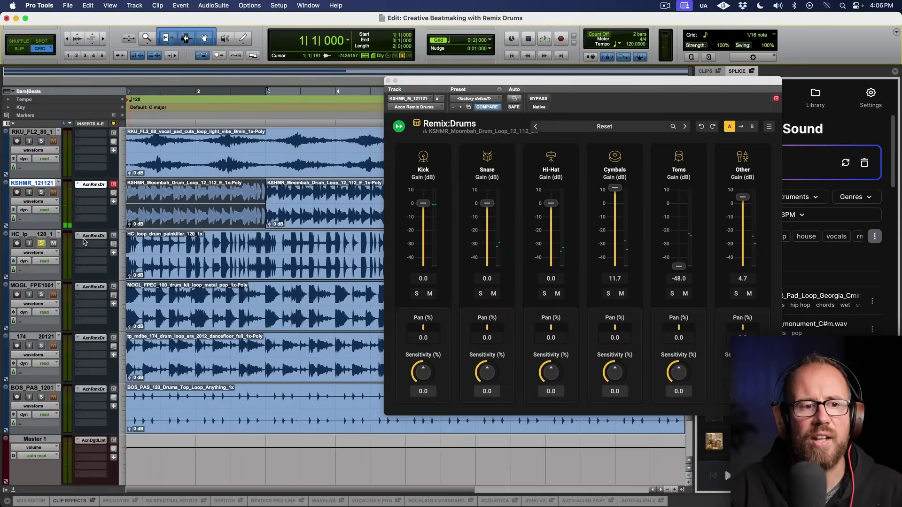
{"action": "left_click", "coordinate": [89, 236]}
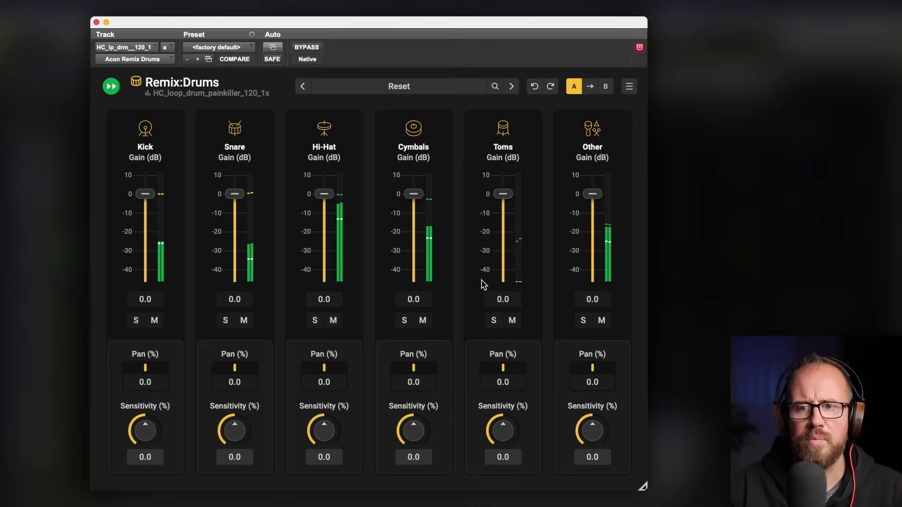
Step: Pull the HC loop's cymbals down to -48 dB and mute them
{"action": "left_click", "coordinate": [405, 321]}
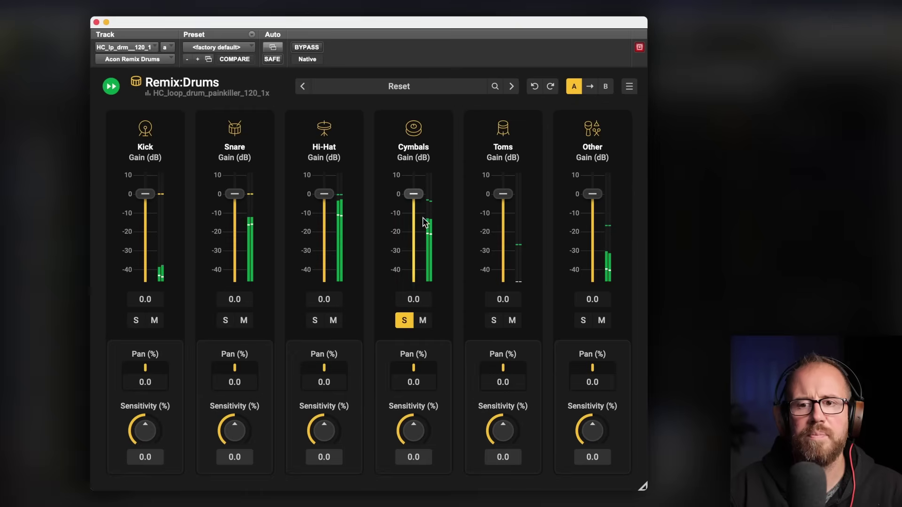
{"action": "left_click_drag", "start_coordinate": [418, 201], "coordinate": [418, 284]}
{"action": "left_click", "coordinate": [404, 321]}
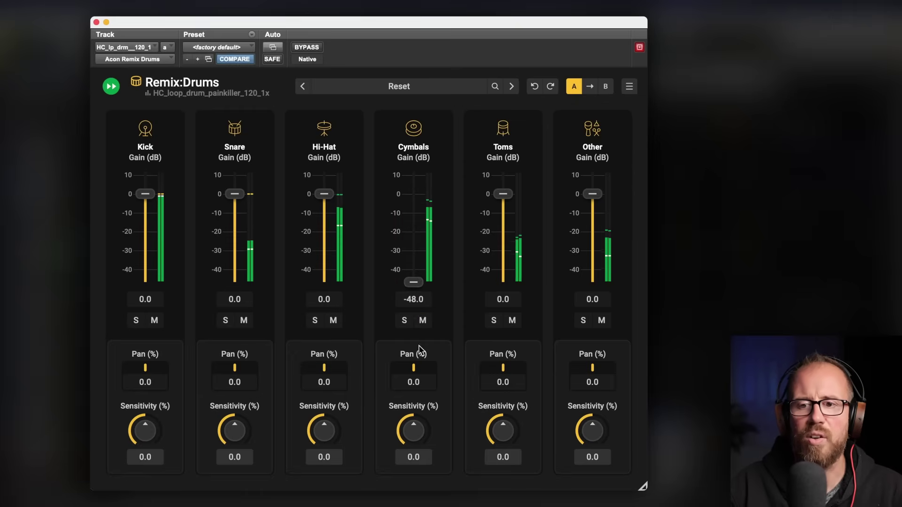
{"action": "left_click", "coordinate": [423, 321]}
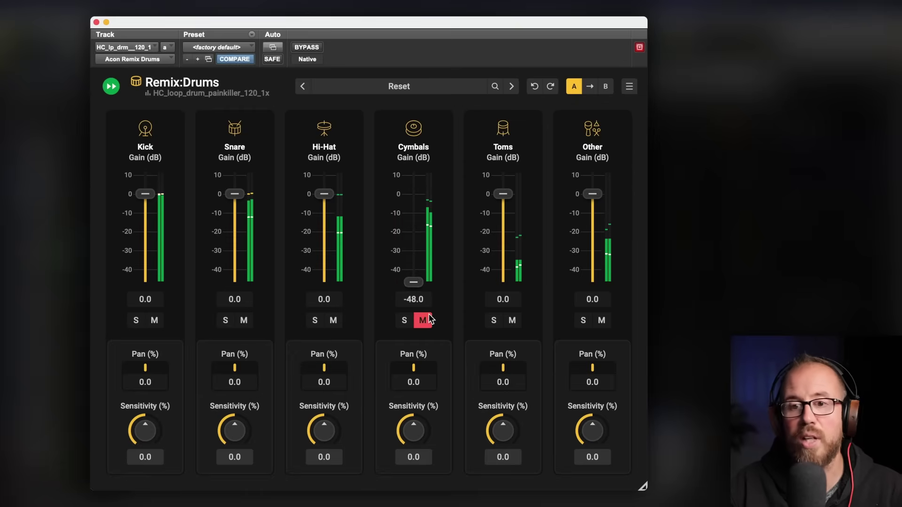
Step: Lower the HC loop's hi-hat to -18.5 dB while soloed
{"action": "left_click", "coordinate": [332, 321]}
{"action": "left_click", "coordinate": [329, 323]}
{"action": "left_click", "coordinate": [315, 322]}
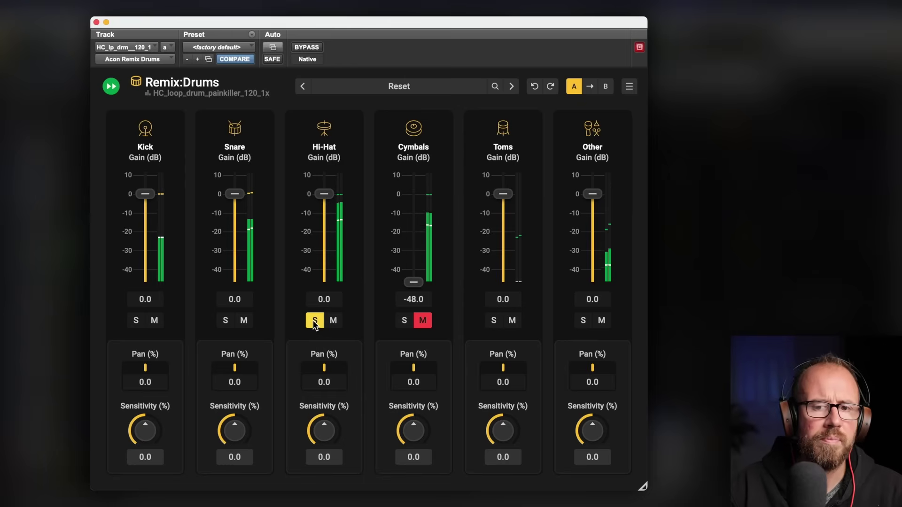
{"action": "left_click_drag", "start_coordinate": [324, 193], "coordinate": [324, 228]}
{"action": "left_click", "coordinate": [315, 321]}
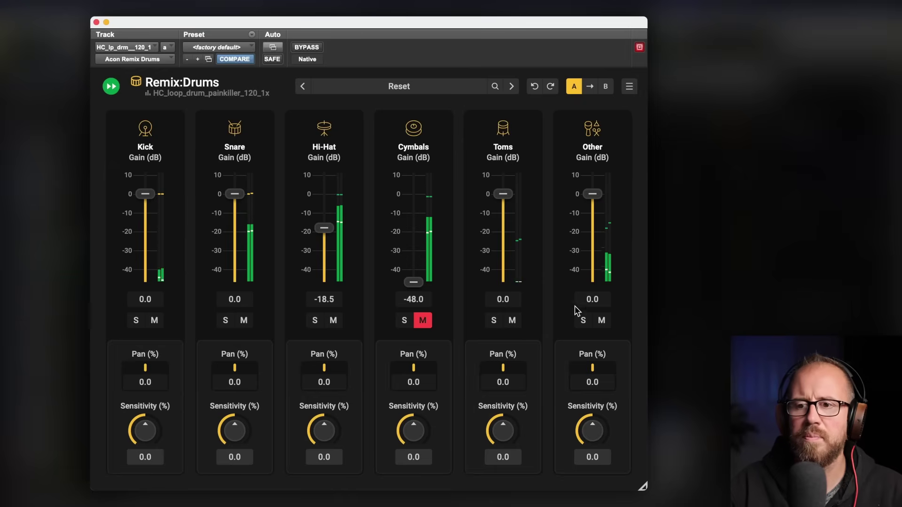
Step: Drop the Other stem to -48 dB and mute it, then compare against bypass
{"action": "left_click", "coordinate": [583, 321]}
{"action": "left_click_drag", "start_coordinate": [593, 195], "coordinate": [593, 283]}
{"action": "left_click", "coordinate": [583, 320]}
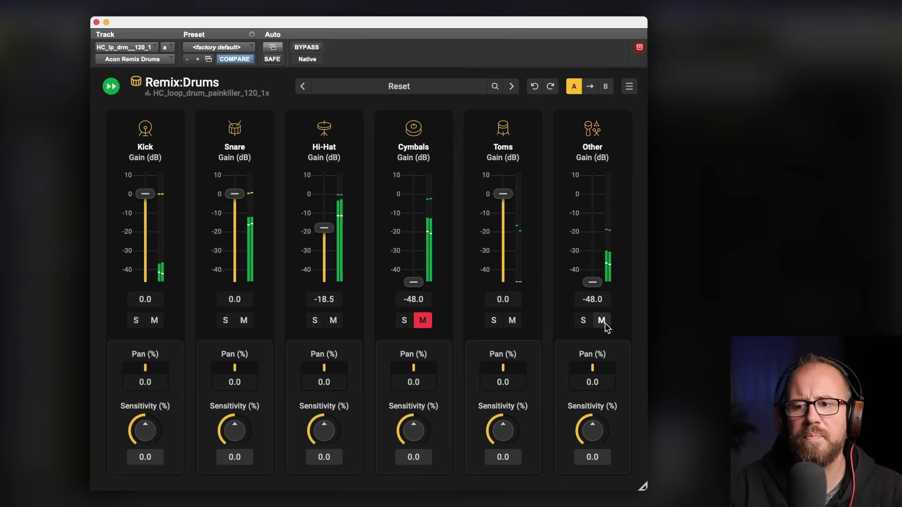
{"action": "left_click", "coordinate": [603, 322]}
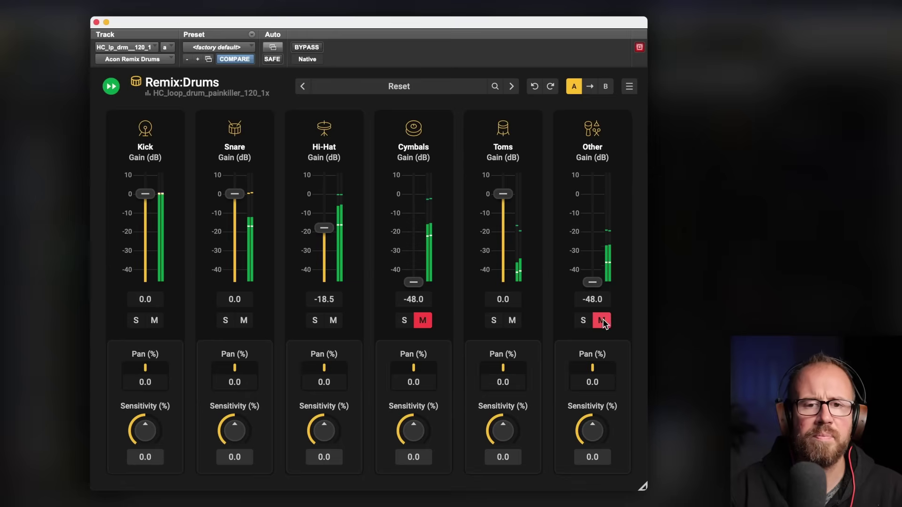
{"action": "left_click", "coordinate": [317, 47]}
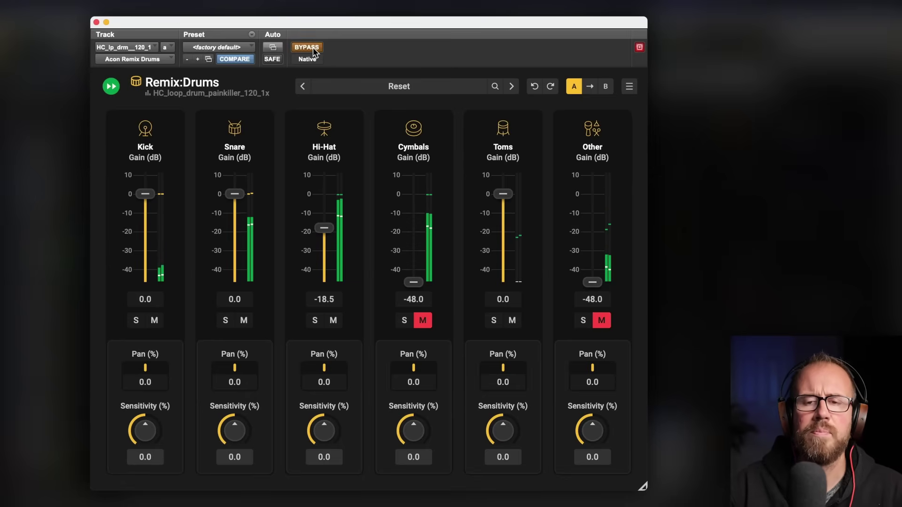
{"action": "left_click", "coordinate": [307, 48]}
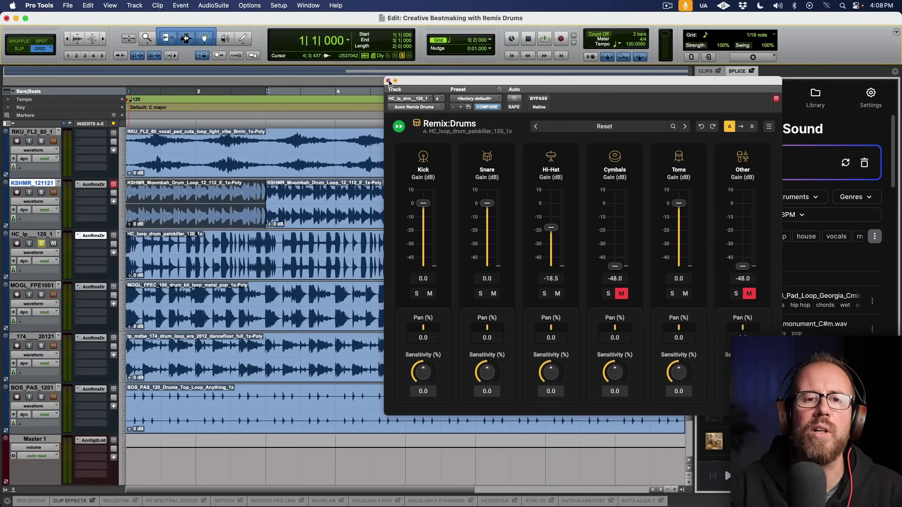
Step: Solo the KSHMR Moombah drum loop track and start playback
{"action": "left_click", "coordinate": [388, 81]}
{"action": "left_click", "coordinate": [41, 192]}
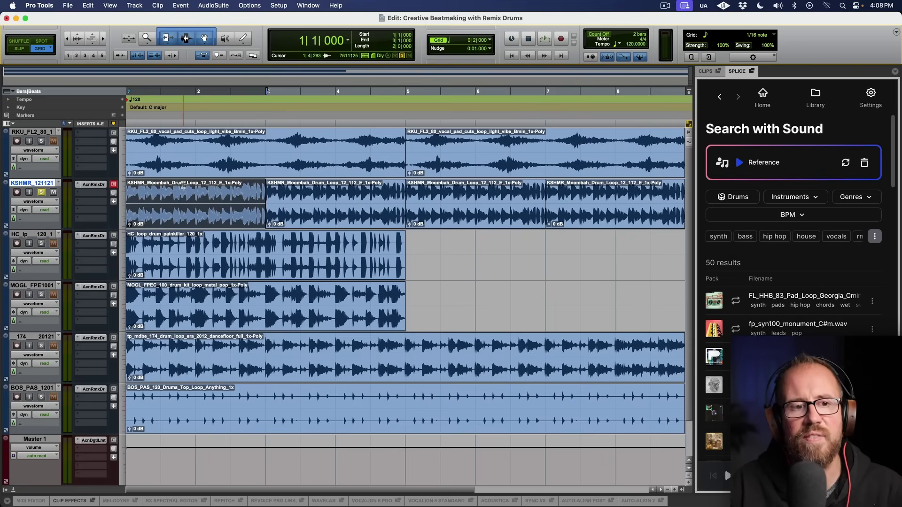
{"action": "key", "text": "space"}
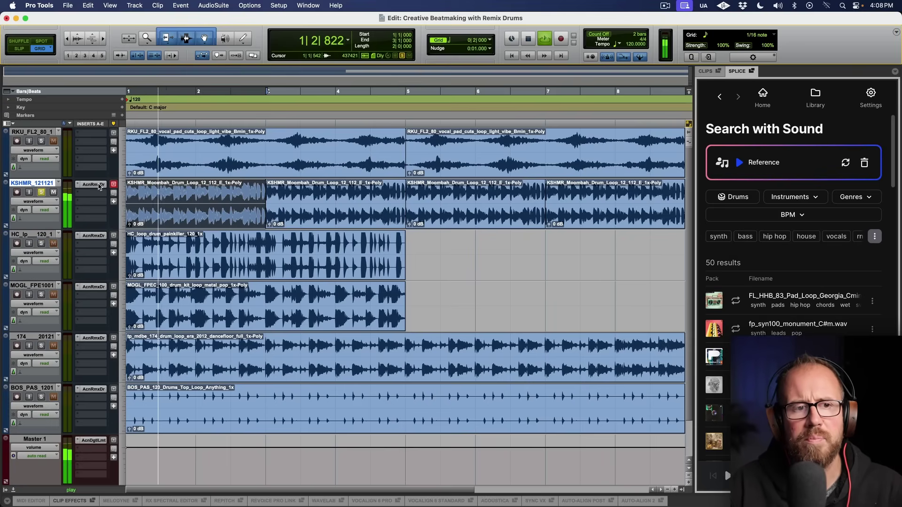
Step: Compare the KSHMR Remix Drums against bypass and set its Other stem to 3.4 dB
{"action": "left_click", "coordinate": [99, 186]}
{"action": "left_click", "coordinate": [312, 49]}
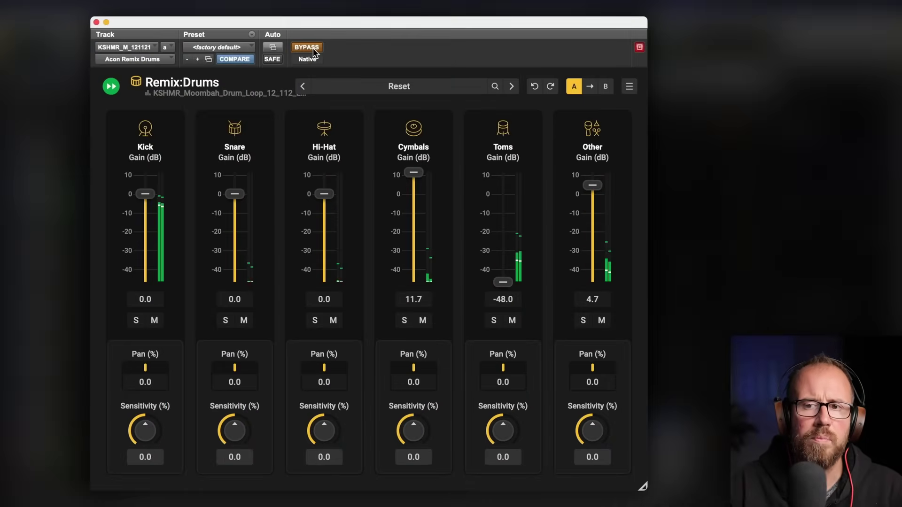
{"action": "left_click", "coordinate": [313, 49]}
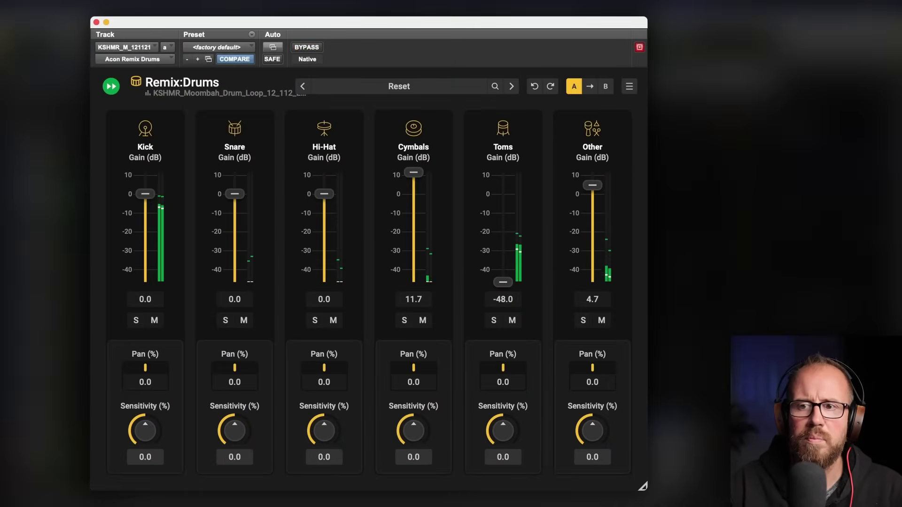
{"action": "left_click_drag", "start_coordinate": [593, 189], "coordinate": [593, 192]}
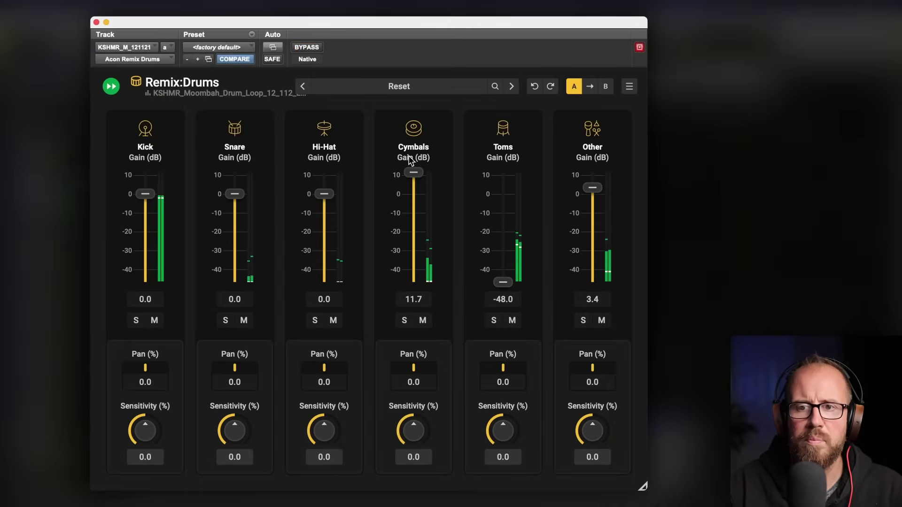
{"action": "left_click_drag", "start_coordinate": [414, 172], "coordinate": [415, 176]}
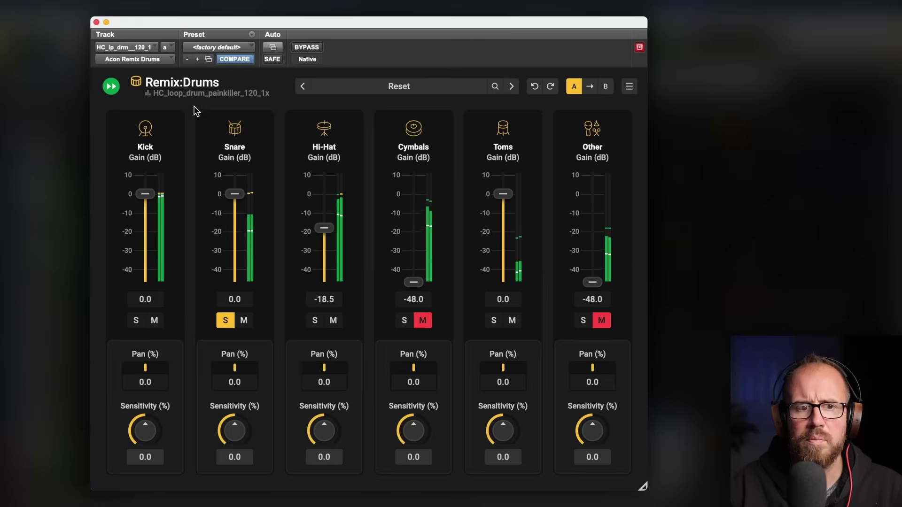
Step: Solo the HC loop's kick stem alongside the snare in Remix Drums
{"action": "left_click", "coordinate": [137, 321]}
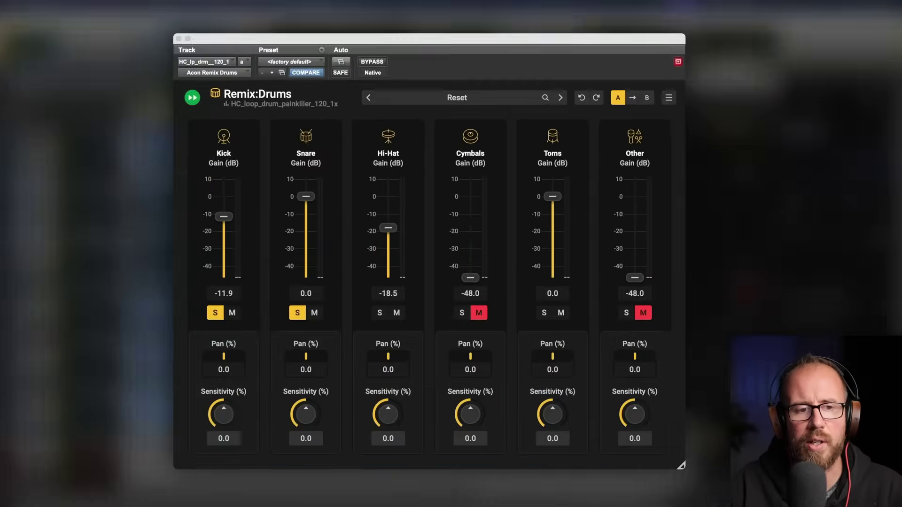
Step: Mute the MOGL kick, solo cymbals, set snare to -43.1 dB and hi-hat, toms, Other to -48 dB
{"action": "left_click", "coordinate": [160, 313]}
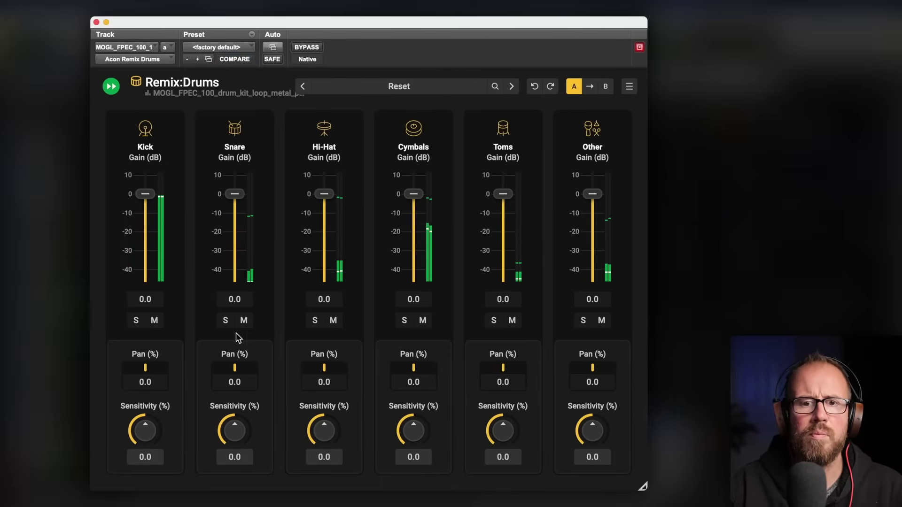
{"action": "left_click", "coordinate": [155, 322]}
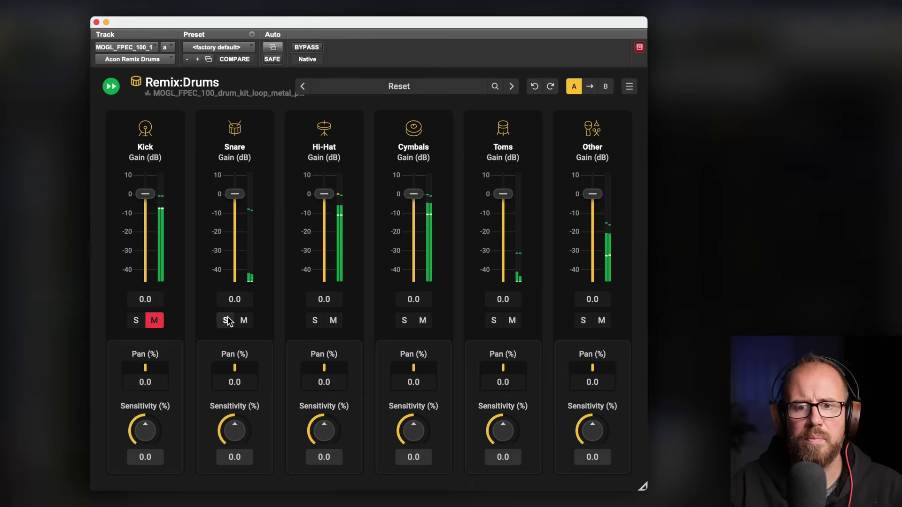
{"action": "left_click", "coordinate": [404, 322]}
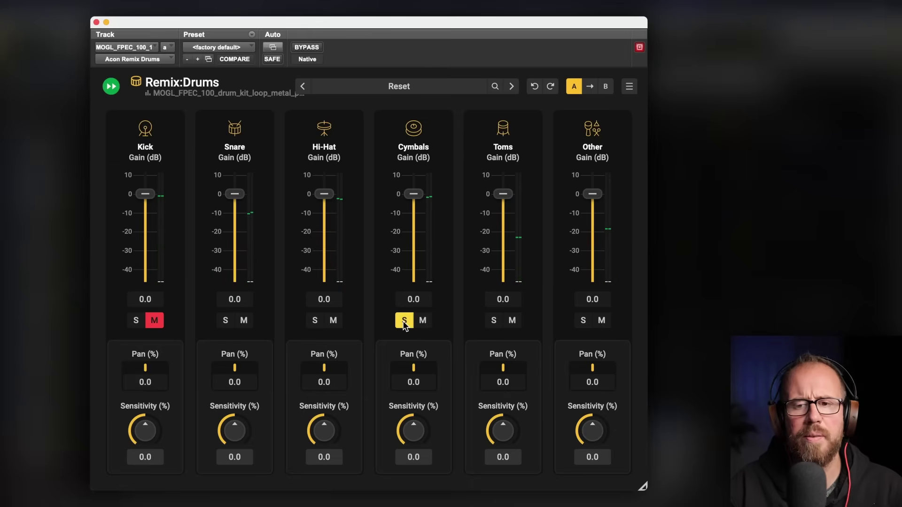
{"action": "left_click_drag", "start_coordinate": [325, 194], "coordinate": [324, 282]}
{"action": "left_click_drag", "start_coordinate": [234, 194], "coordinate": [235, 273]}
{"action": "left_click_drag", "start_coordinate": [503, 194], "coordinate": [503, 282]}
{"action": "left_click_drag", "start_coordinate": [592, 194], "coordinate": [592, 282]}
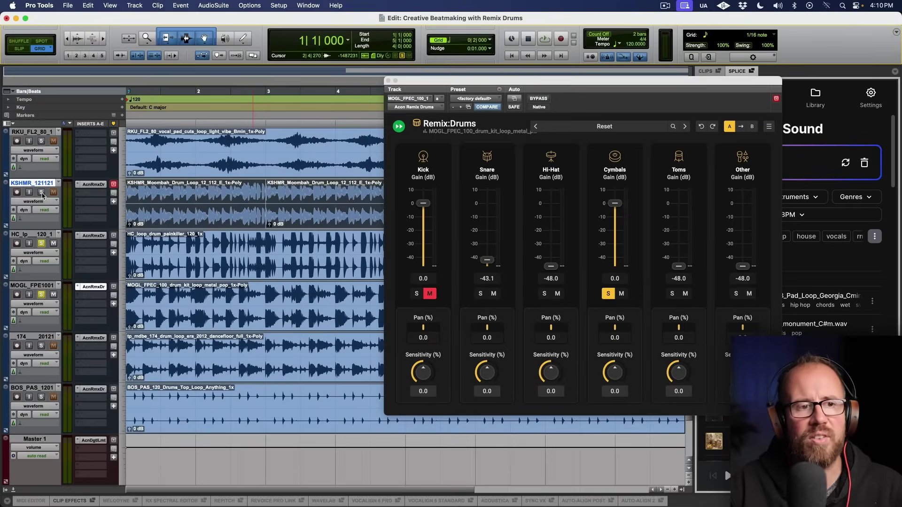
Step: Solo the KSHMR track and play the arrangement from the start to check the balance
{"action": "left_click", "coordinate": [41, 193]}
{"action": "key", "text": "space"}
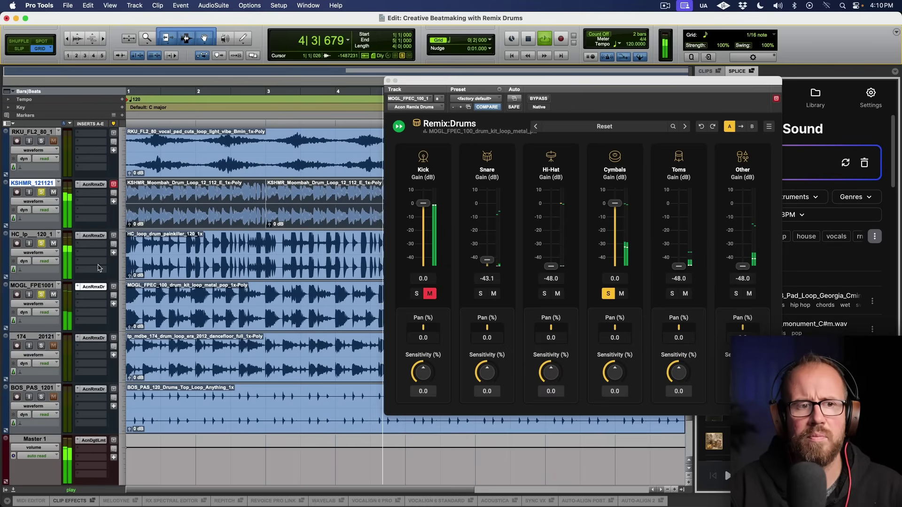
{"action": "key", "text": "space"}
{"action": "left_click", "coordinate": [46, 271]}
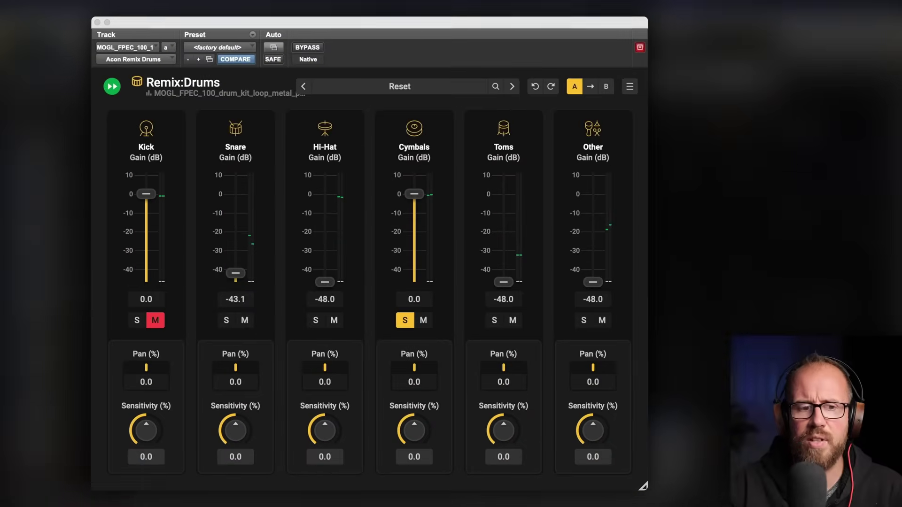
{"action": "key", "text": "space"}
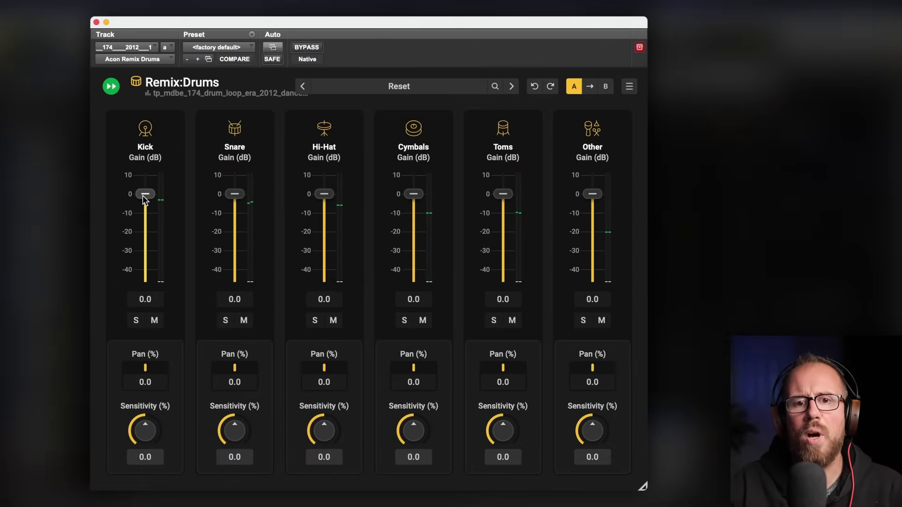
Step: Pull the 174 loop's kick, snare, cymbals and Other to -48 dB, keeping hi-hat at 0 dB
{"action": "left_click_drag", "start_coordinate": [145, 194], "coordinate": [146, 282]}
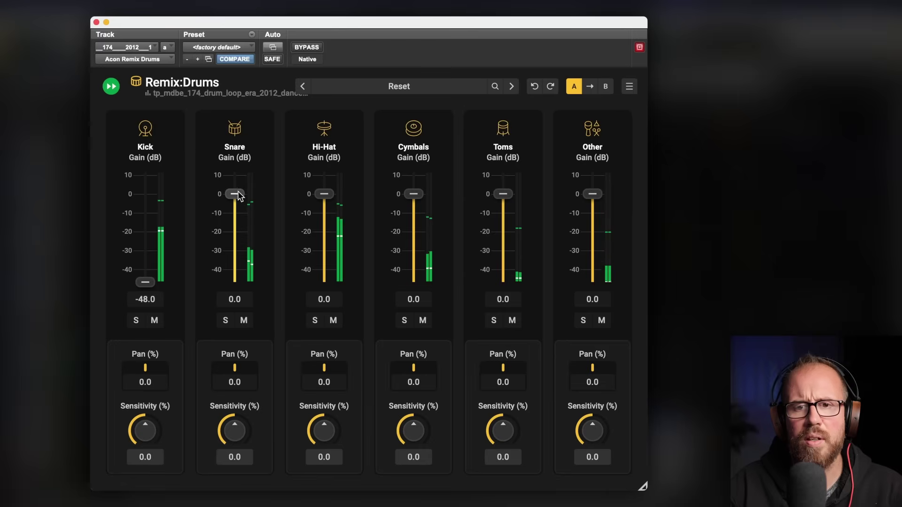
{"action": "left_click_drag", "start_coordinate": [234, 194], "coordinate": [235, 281]}
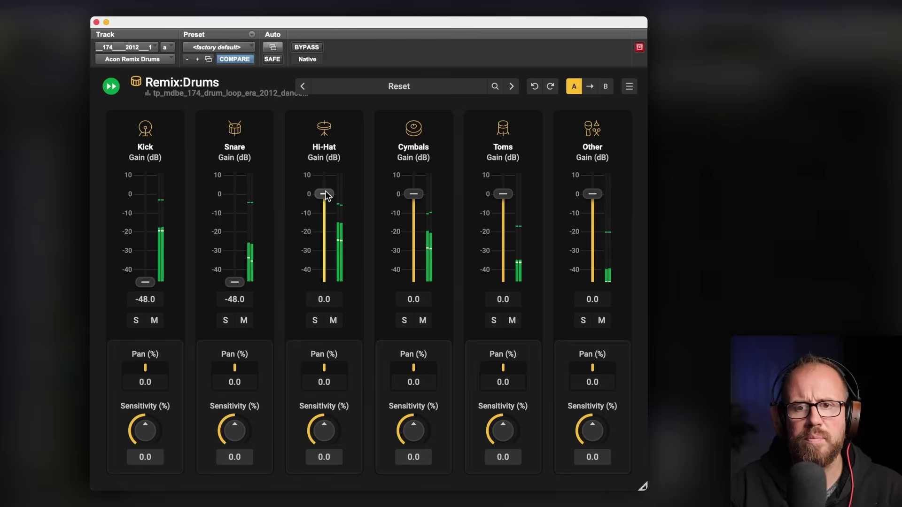
{"action": "left_click_drag", "start_coordinate": [324, 193], "coordinate": [324, 215]}
{"action": "left_click_drag", "start_coordinate": [413, 194], "coordinate": [413, 214]}
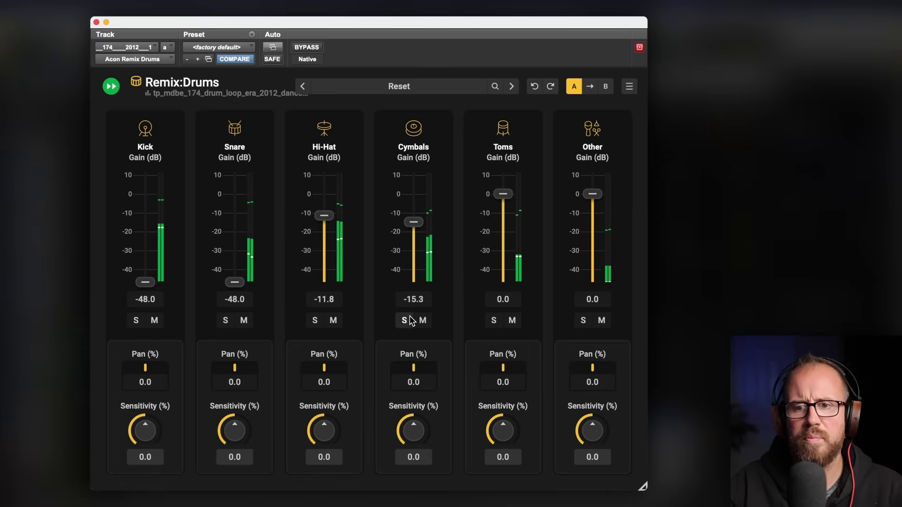
{"action": "left_click", "coordinate": [404, 320]}
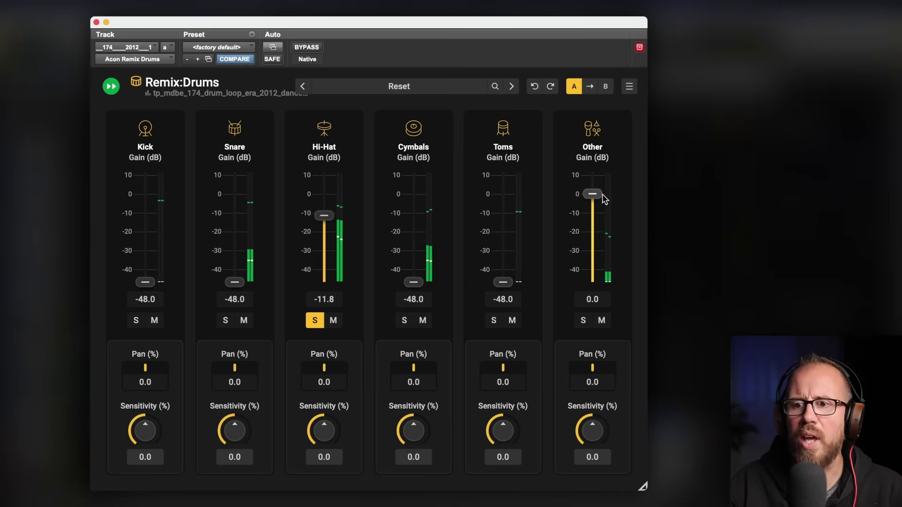
{"action": "left_click_drag", "start_coordinate": [593, 194], "coordinate": [592, 282]}
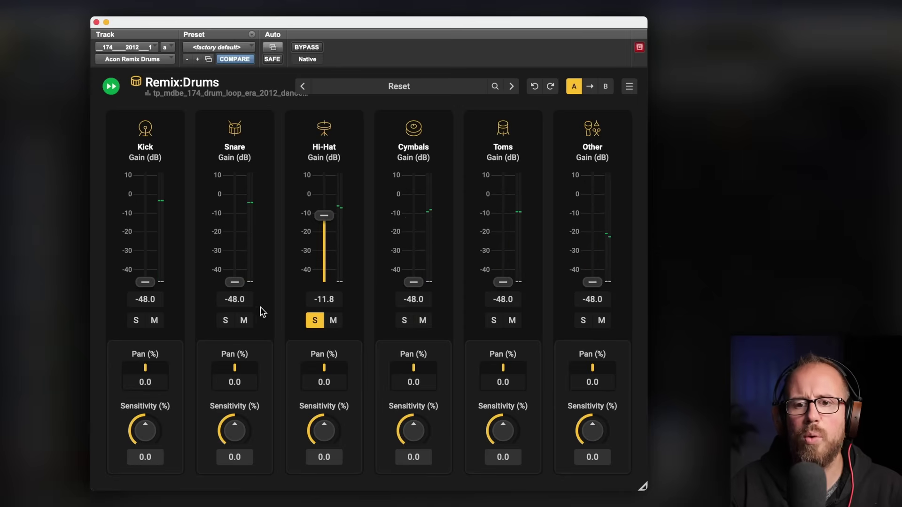
{"action": "left_click_drag", "start_coordinate": [324, 218], "coordinate": [324, 193]}
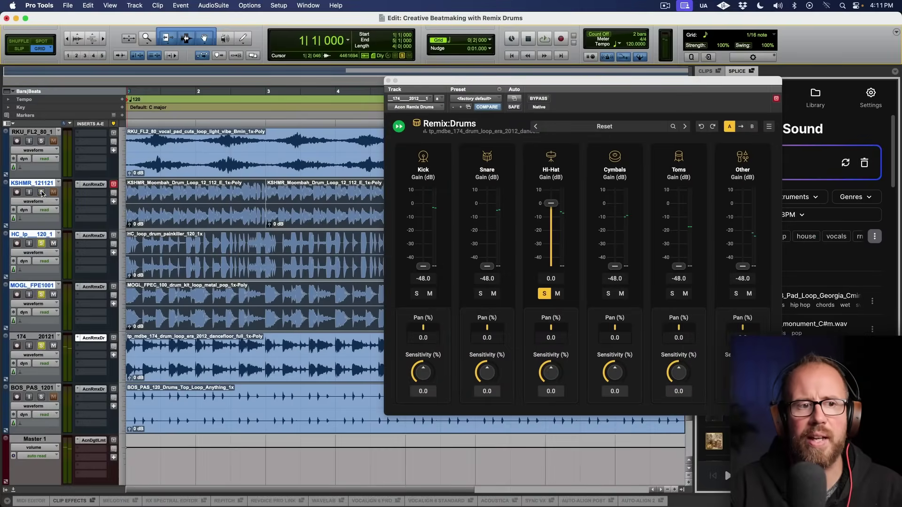
Step: During playback, lower the 174 hi-hat to -7.4 dB and MOGL cymbals to -9.1 dB, then solo BOS_PAS
{"action": "key", "text": "space"}
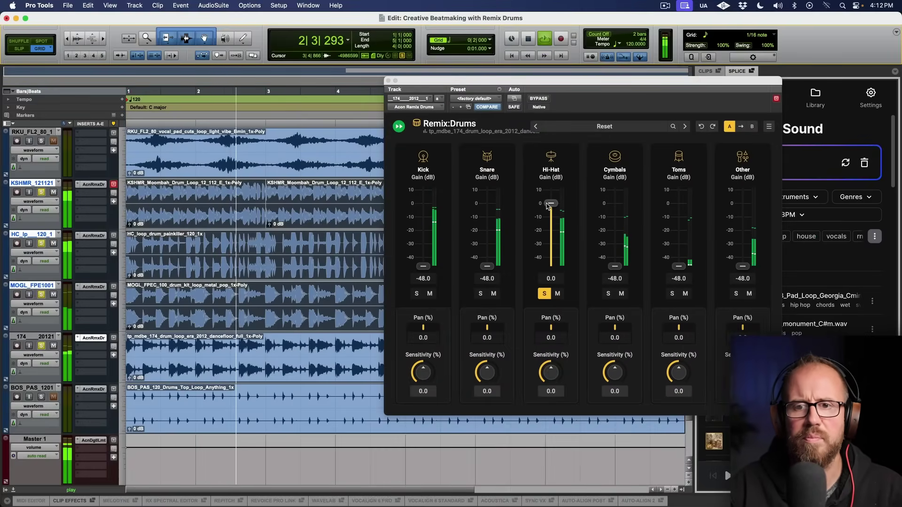
{"action": "mouse_move", "coordinate": [551, 203]}
{"action": "left_mouse_down"}
{"action": "mouse_move", "coordinate": [552, 228]}
{"action": "mouse_move", "coordinate": [551, 213]}
{"action": "left_mouse_up"}
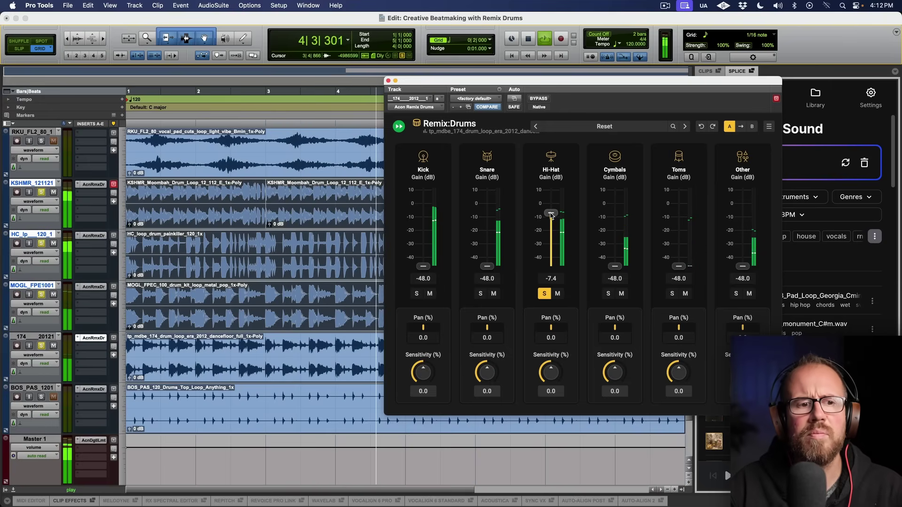
{"action": "left_click", "coordinate": [93, 287]}
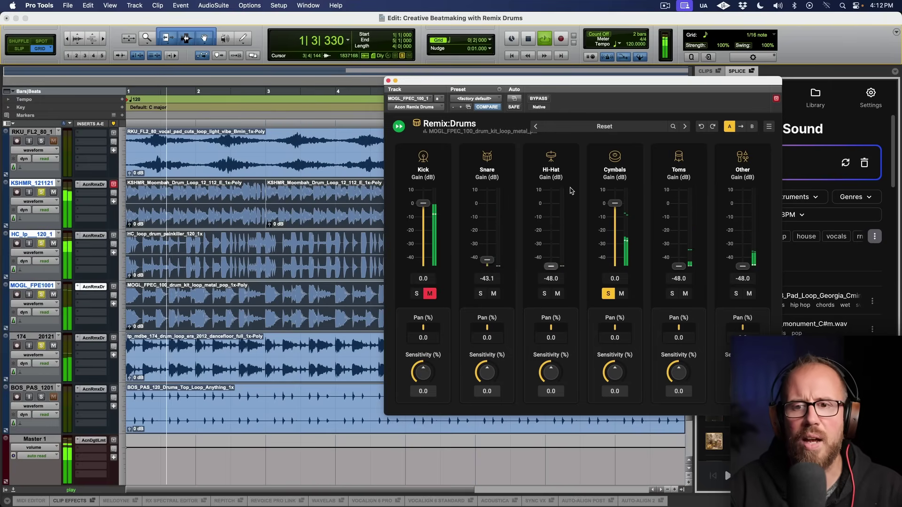
{"action": "left_click_drag", "start_coordinate": [616, 203], "coordinate": [617, 218]}
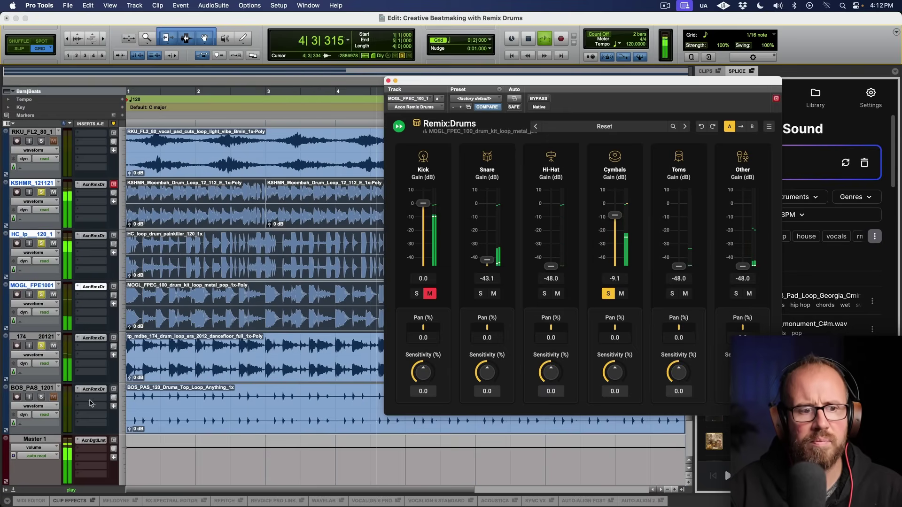
{"action": "key", "text": "space"}
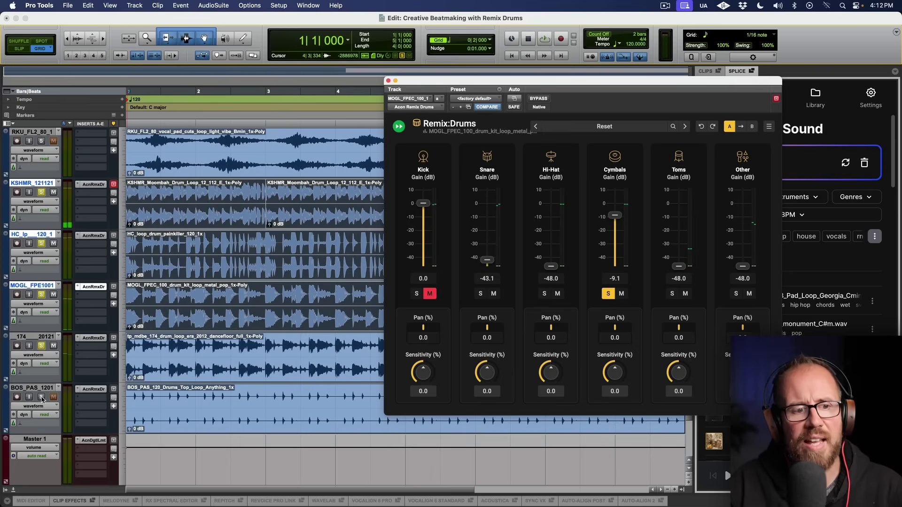
{"action": "left_click", "coordinate": [41, 398], "text": "super"}
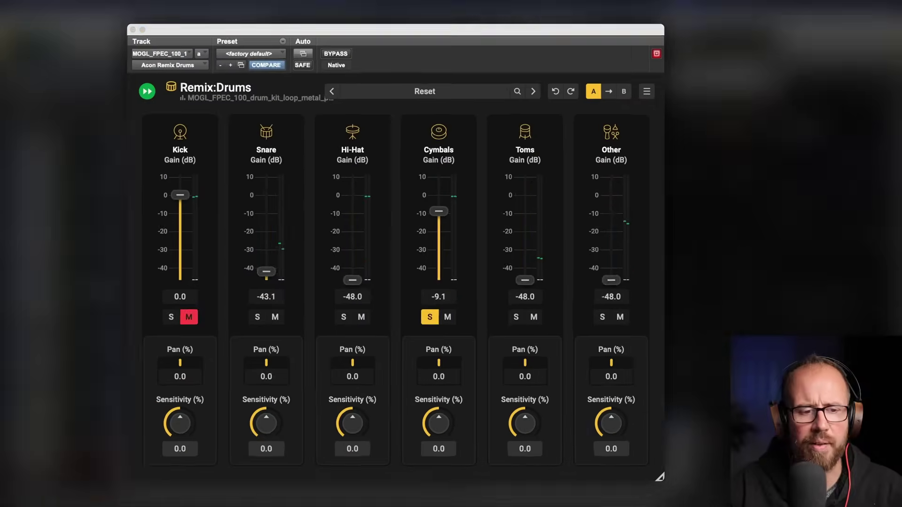
Step: Audition the BOS_PAS loop in Remix Drums, muting the hi-hat and clearing the snare, hi-hat and cymbal solos
{"action": "left_click", "coordinate": [93, 389]}
{"action": "key", "text": "space"}
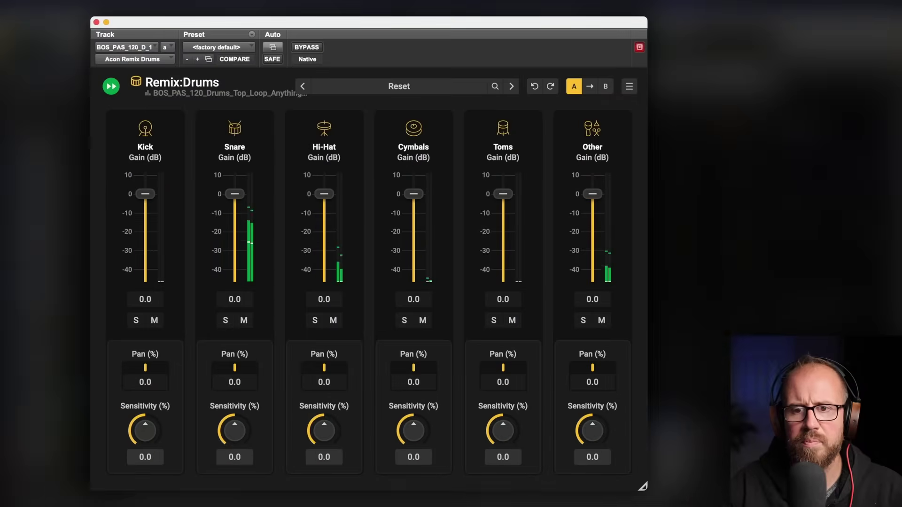
{"action": "left_click", "coordinate": [226, 321]}
{"action": "left_click", "coordinate": [314, 321]}
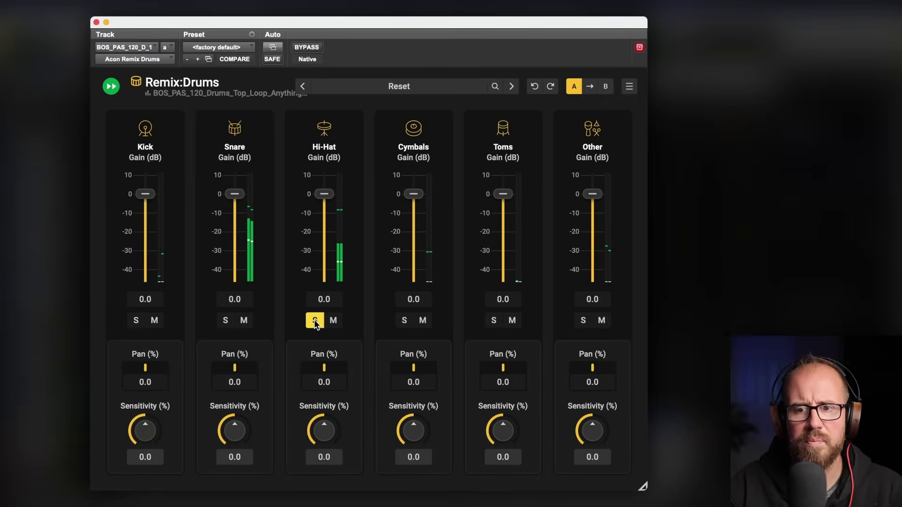
{"action": "left_click", "coordinate": [315, 322]}
{"action": "left_click", "coordinate": [333, 321]}
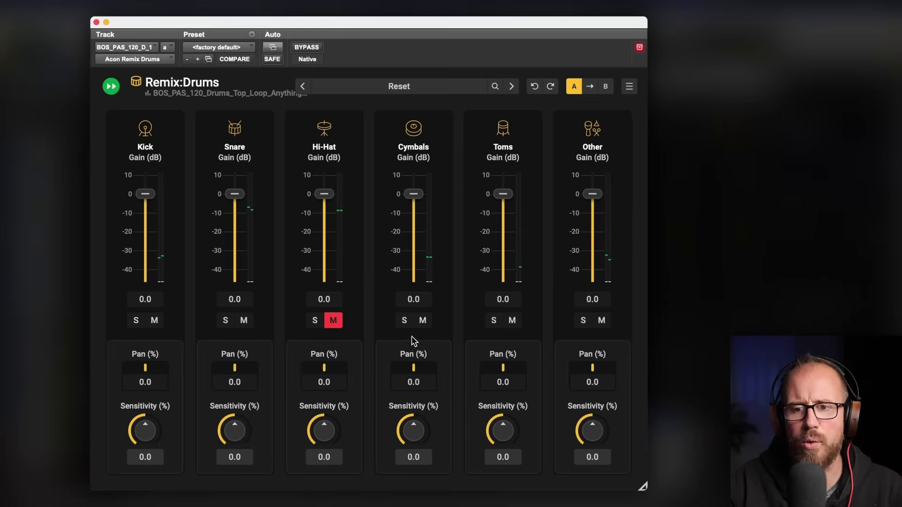
{"action": "left_click", "coordinate": [405, 320]}
Step: Solo the Other element and boost its gain to the 12 dB maximum
{"action": "left_click", "coordinate": [584, 321]}
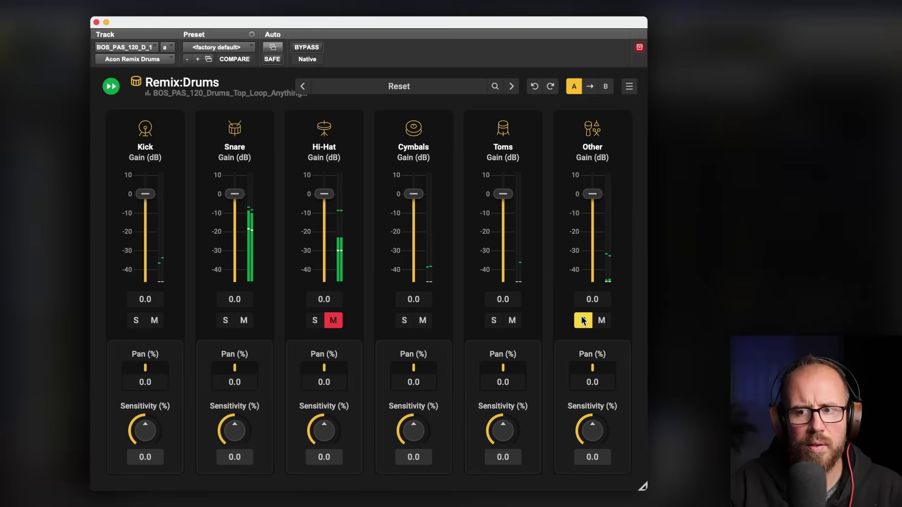
{"action": "left_click_drag", "start_coordinate": [594, 196], "coordinate": [597, 168]}
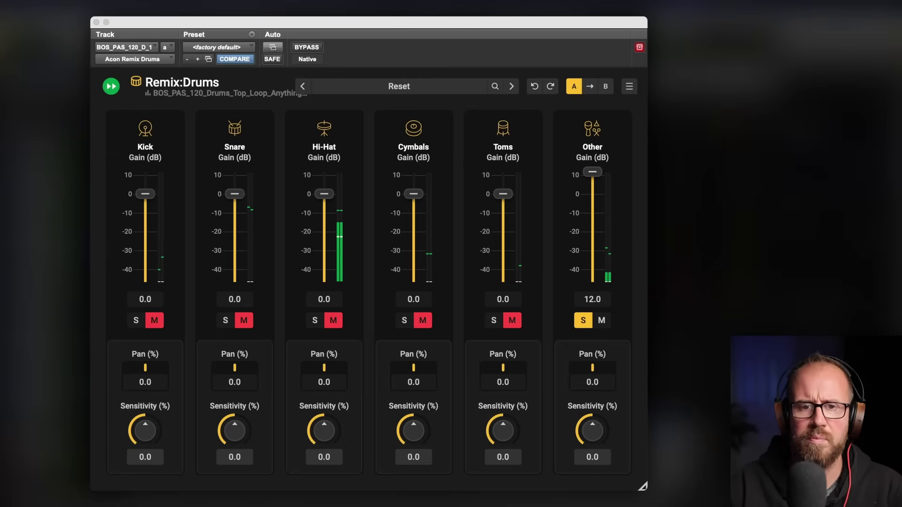
{"action": "left_click", "coordinate": [201, 21]}
Step: Add Cymbals Gain to the MOGL Remix Drums automatable parameters and confirm with OK
{"action": "left_click_drag", "start_coordinate": [202, 18], "coordinate": [214, 22]}
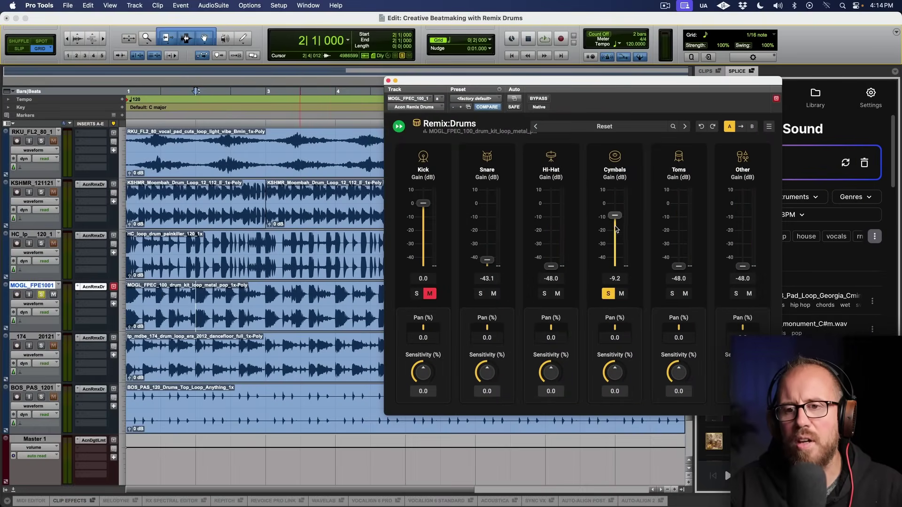
{"action": "left_click", "coordinate": [514, 100]}
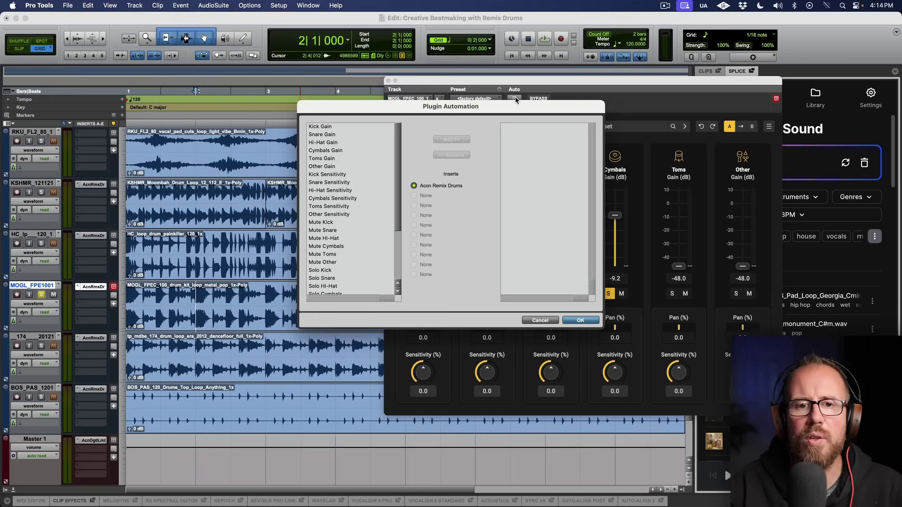
{"action": "left_click", "coordinate": [352, 151]}
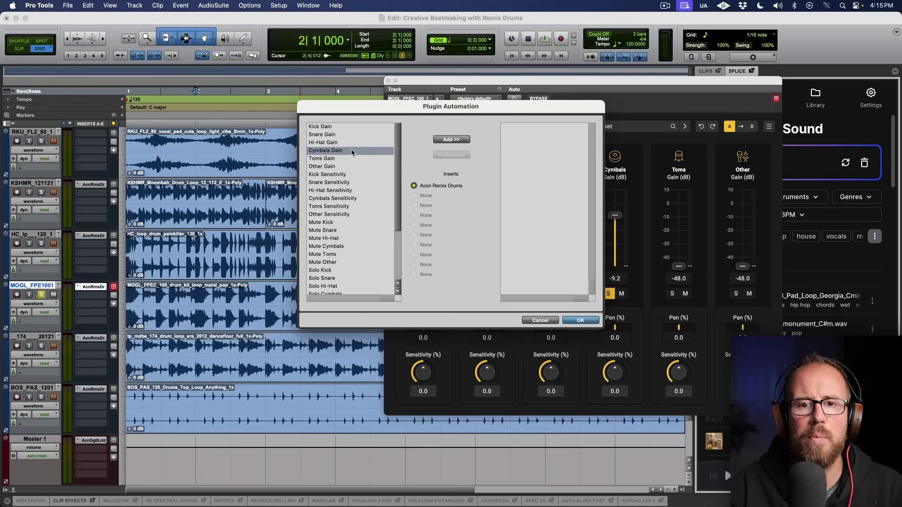
{"action": "left_click", "coordinate": [451, 140]}
{"action": "left_click", "coordinate": [542, 128]}
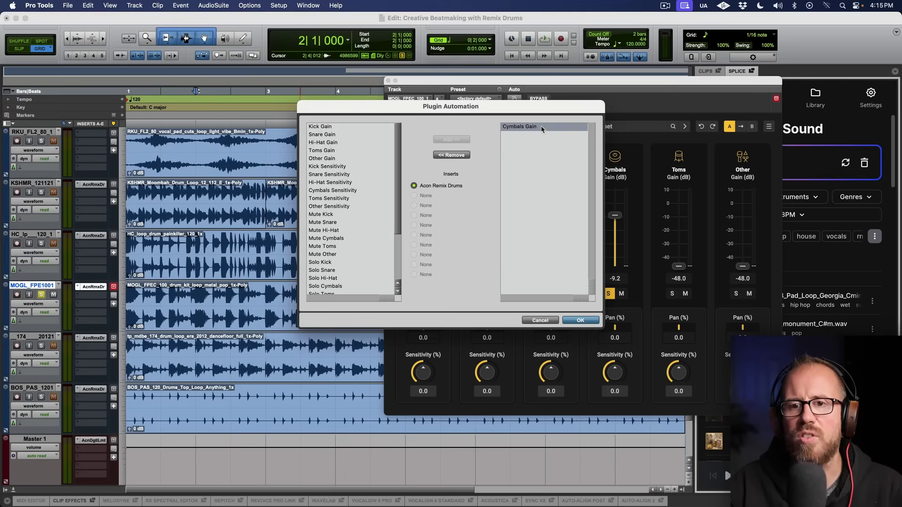
{"action": "left_click", "coordinate": [581, 321]}
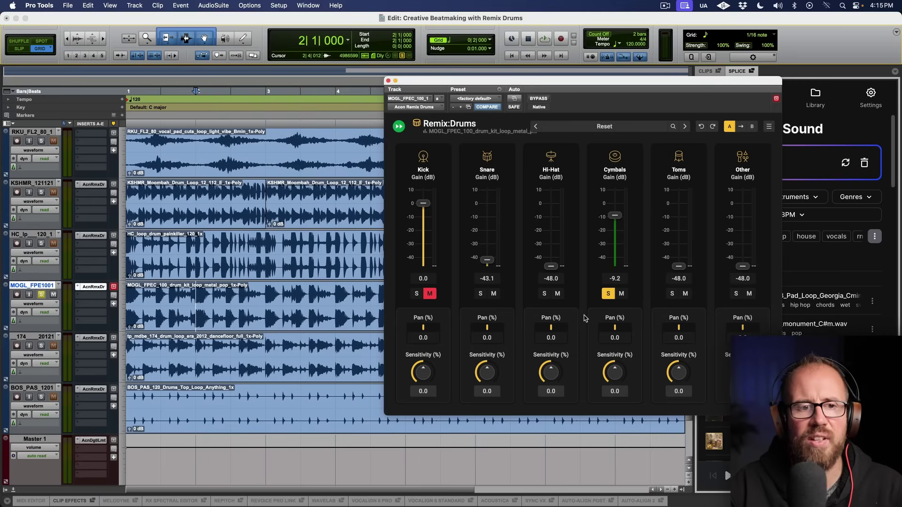
{"action": "left_click", "coordinate": [57, 305]}
Step: Show the MOGL Cymbals Gain lane, drop bar 2 to -48 dB, and play the beat back
{"action": "mouse_move", "coordinate": [66, 352]}
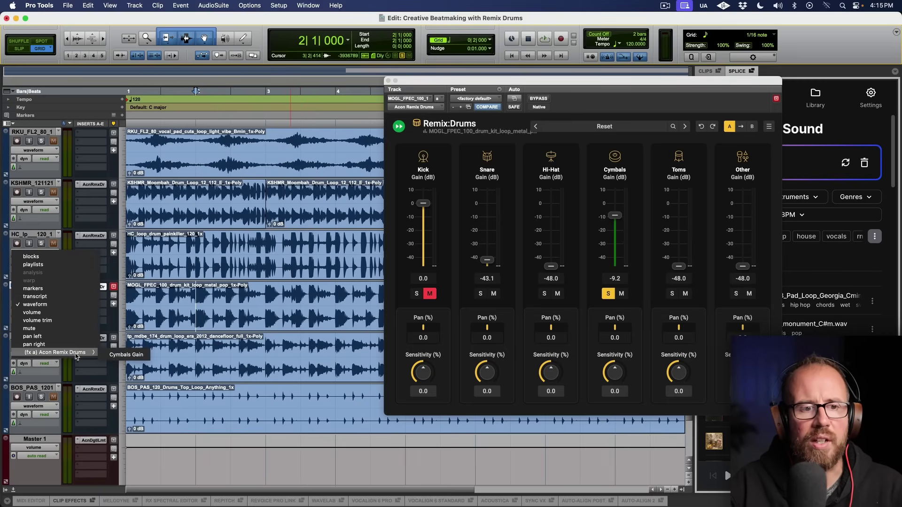
{"action": "left_click", "coordinate": [121, 356]}
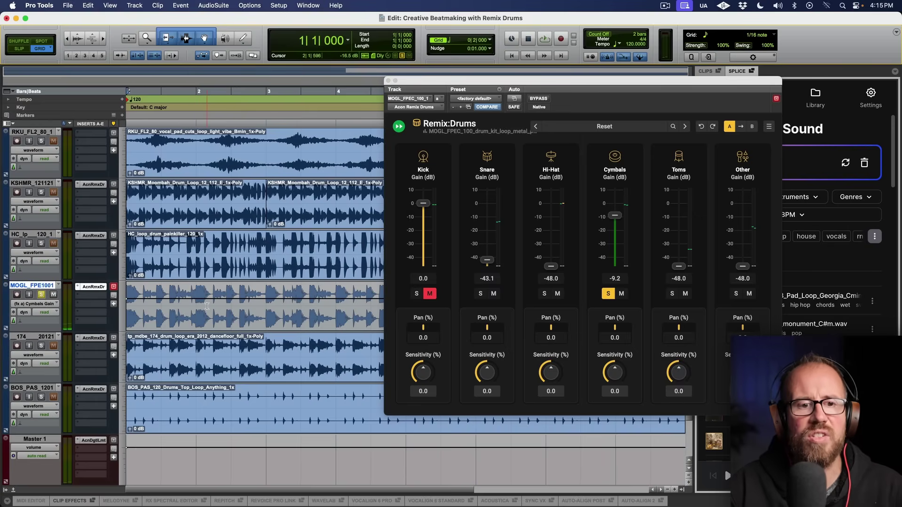
{"action": "left_click_drag", "start_coordinate": [191, 318], "coordinate": [252, 331]}
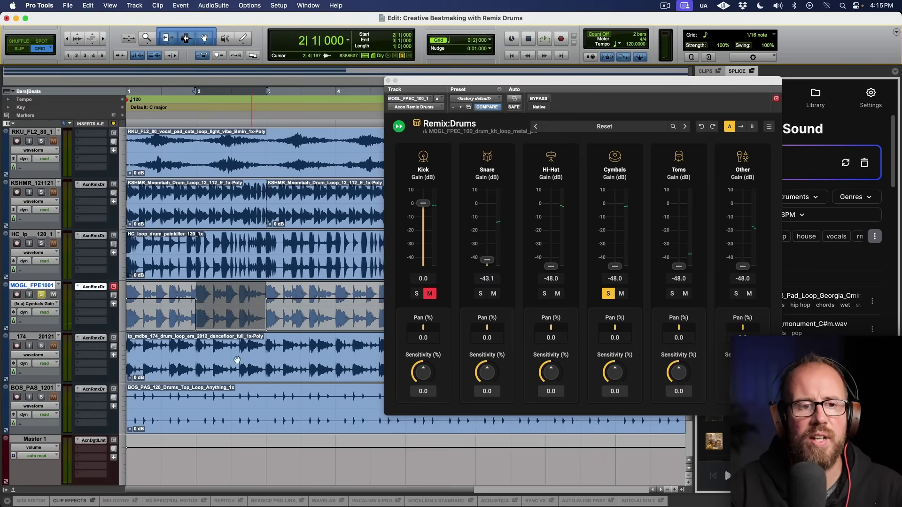
{"action": "key", "text": "space"}
{"action": "key", "text": "Return"}
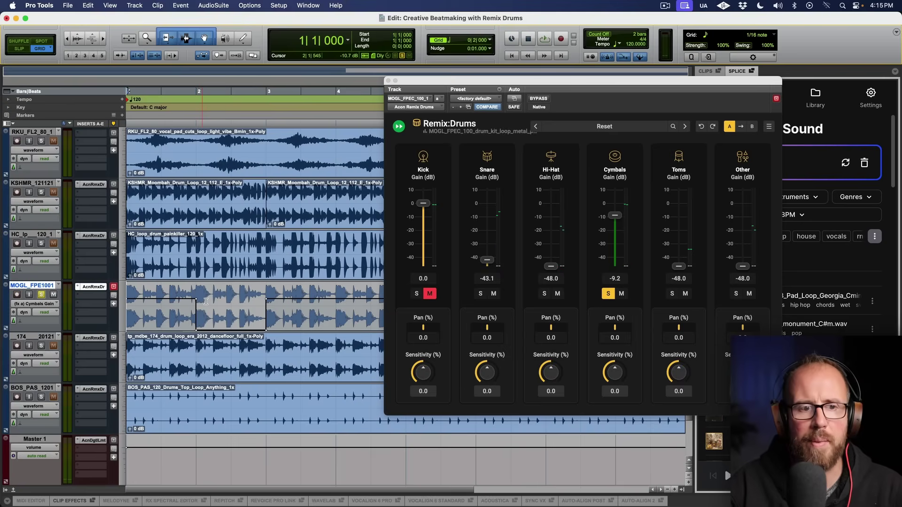
{"action": "key", "text": "space"}
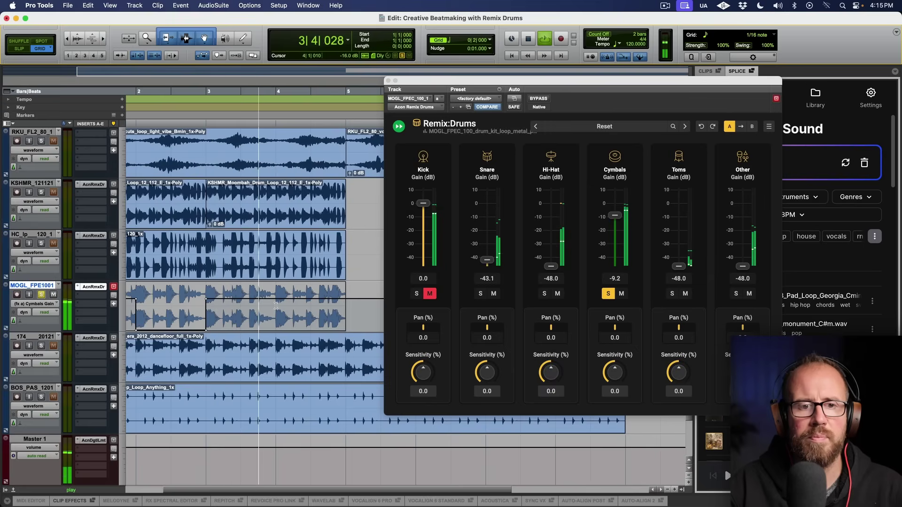
{"action": "key", "text": "space"}
Step: Select bar 4 on the MOGL Cymbals Gain lane and widen the timeline view
{"action": "left_click_drag", "start_coordinate": [278, 306], "coordinate": [336, 293]}
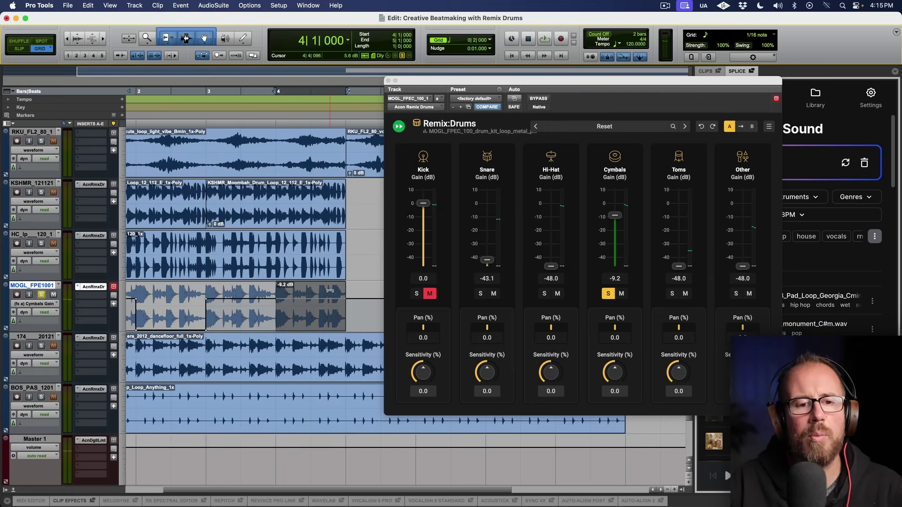
{"action": "scroll", "coordinate": [210, 302], "scroll_direction": "left", "scroll_amount": 3}
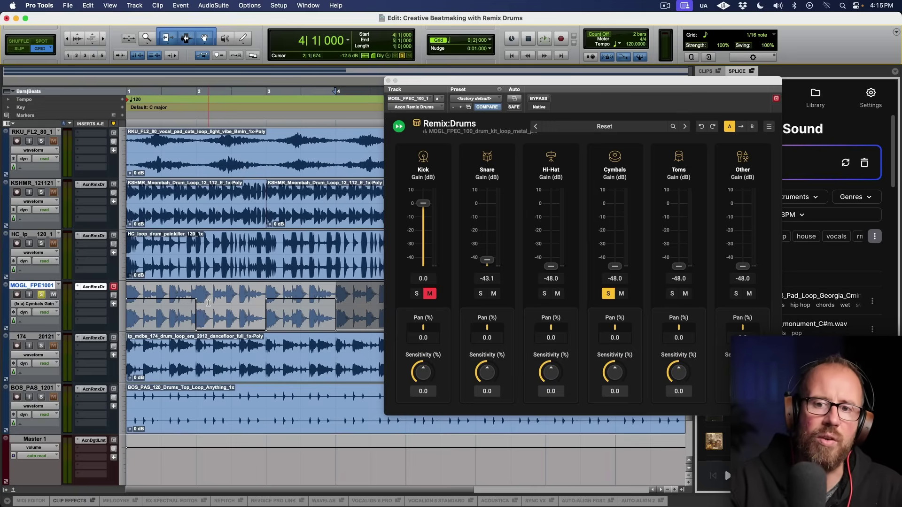
{"action": "key", "text": "ctrl+super+l"}
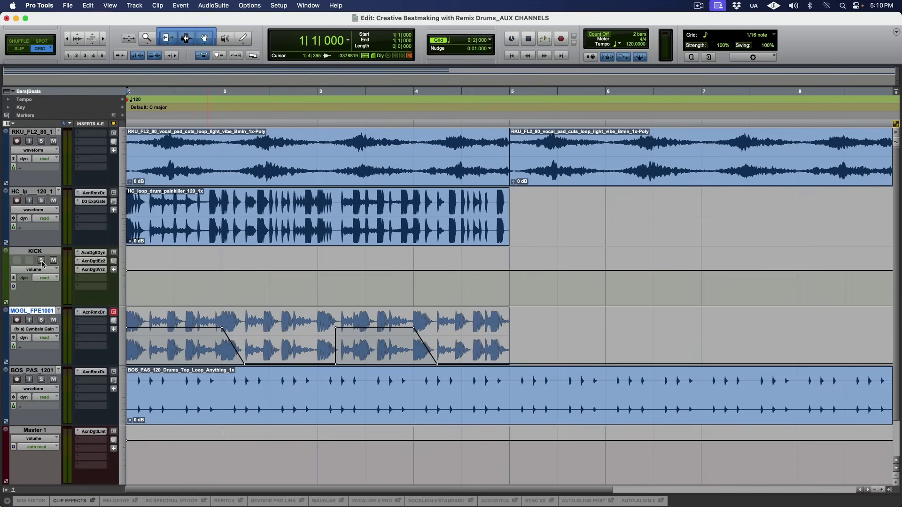
{"action": "key", "text": "super+shift+n"}
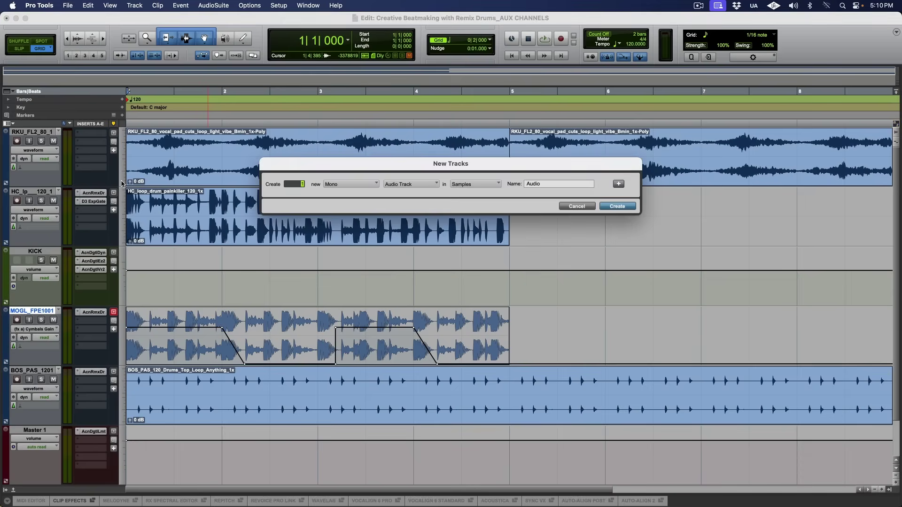
{"action": "left_click", "coordinate": [349, 185]}
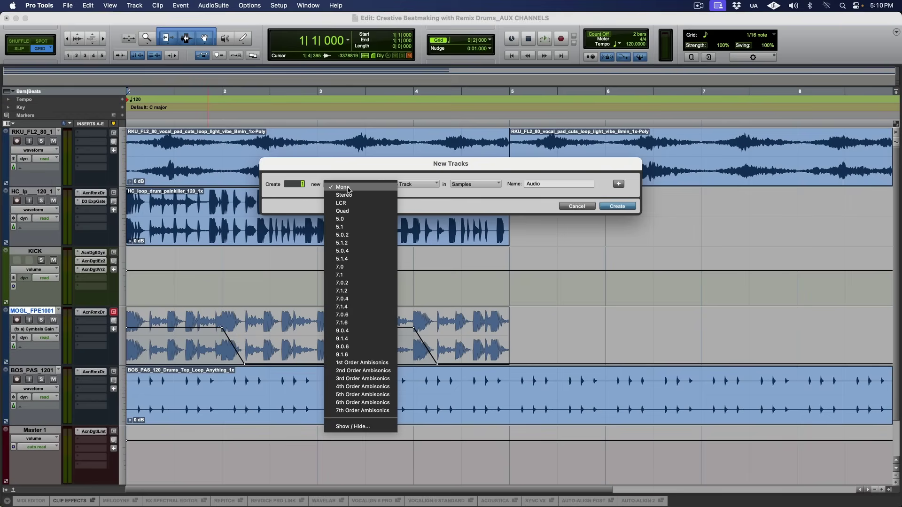
{"action": "key", "text": "Escape"}
{"action": "left_click", "coordinate": [569, 207]}
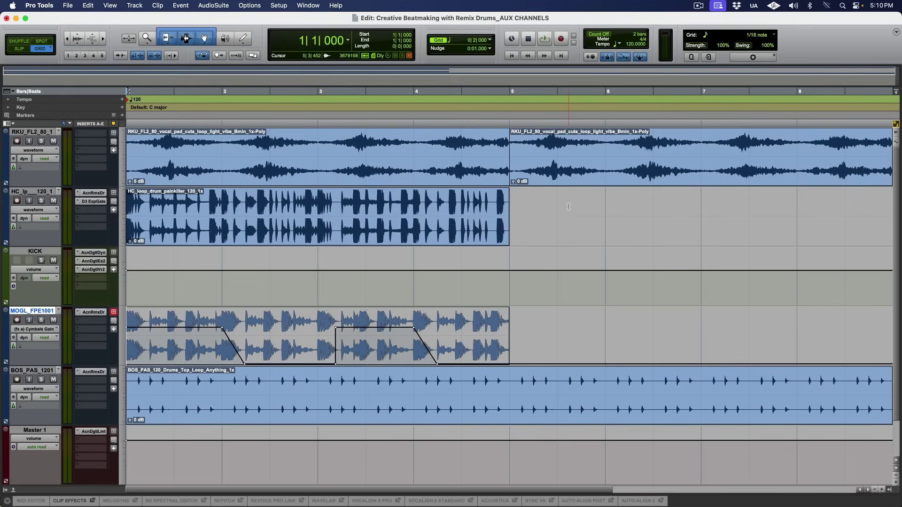
{"action": "key", "text": "super+equal"}
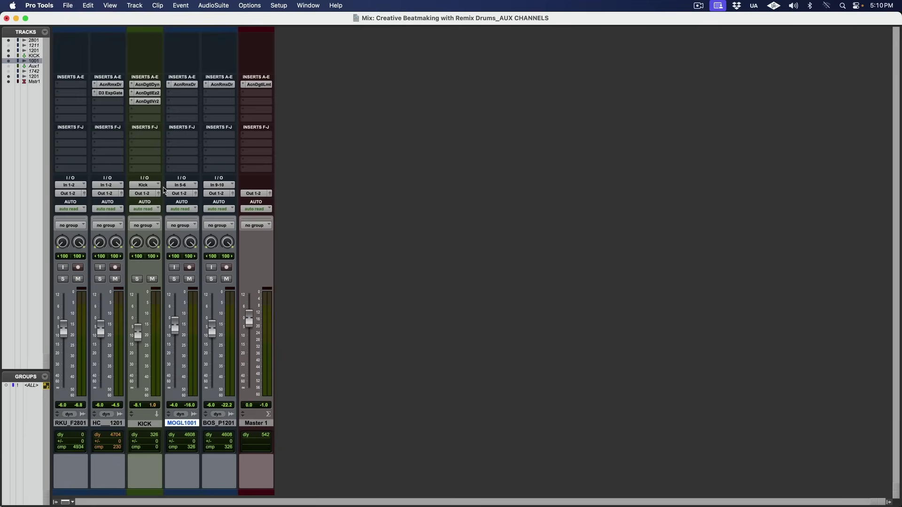
{"action": "left_click", "coordinate": [159, 186]}
{"action": "mouse_move", "coordinate": [155, 201]}
{"action": "mouse_move", "coordinate": [224, 209]}
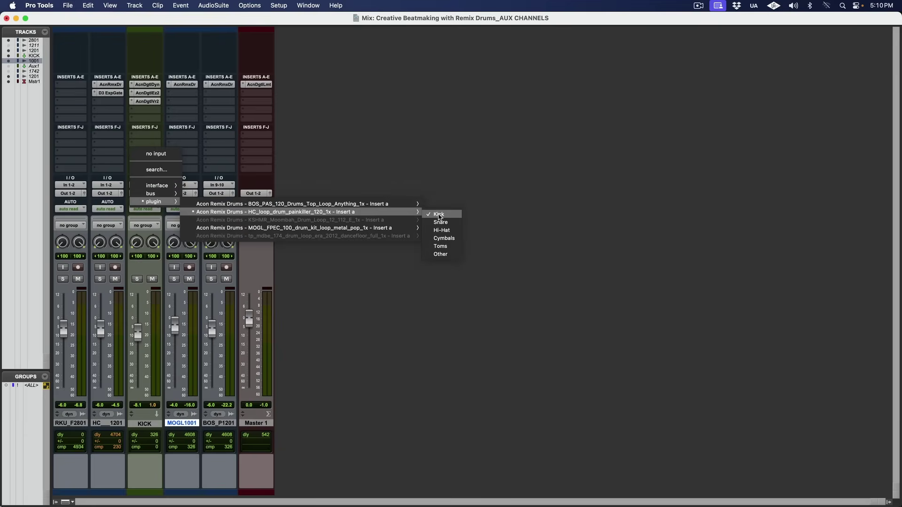
{"action": "left_click", "coordinate": [445, 193]}
{"action": "key", "text": "super+equal"}
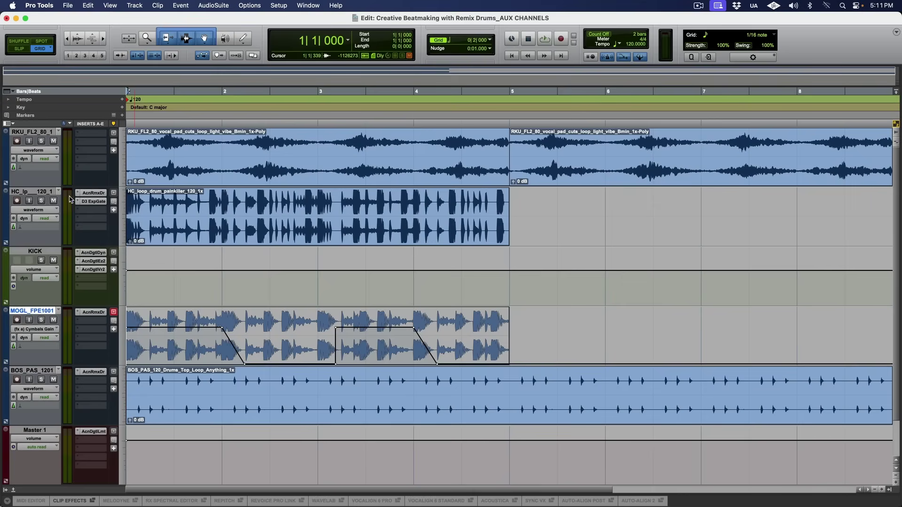
Step: Open HC_lp's Remix Drums and Kick Exp Gate expander, audition the gate, and unsolo the track
{"action": "left_click", "coordinate": [101, 196]}
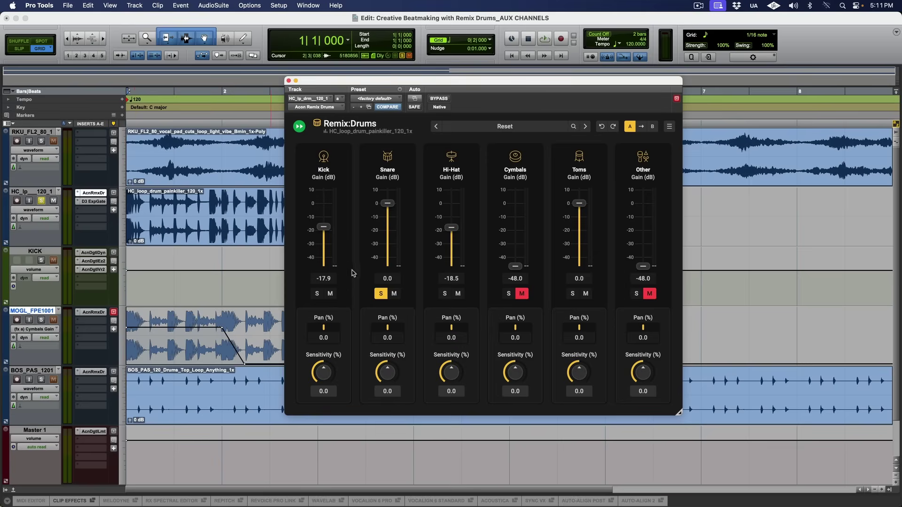
{"action": "left_click", "coordinate": [93, 201]}
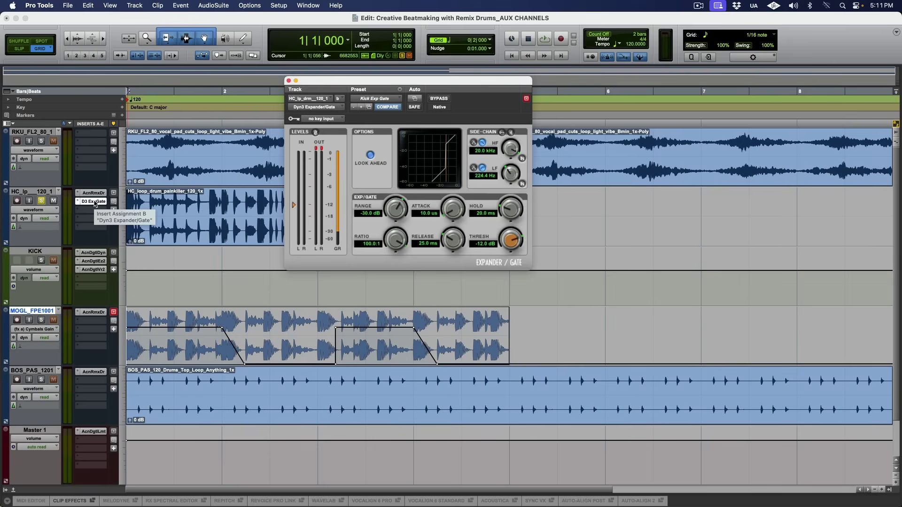
{"action": "key", "text": "space"}
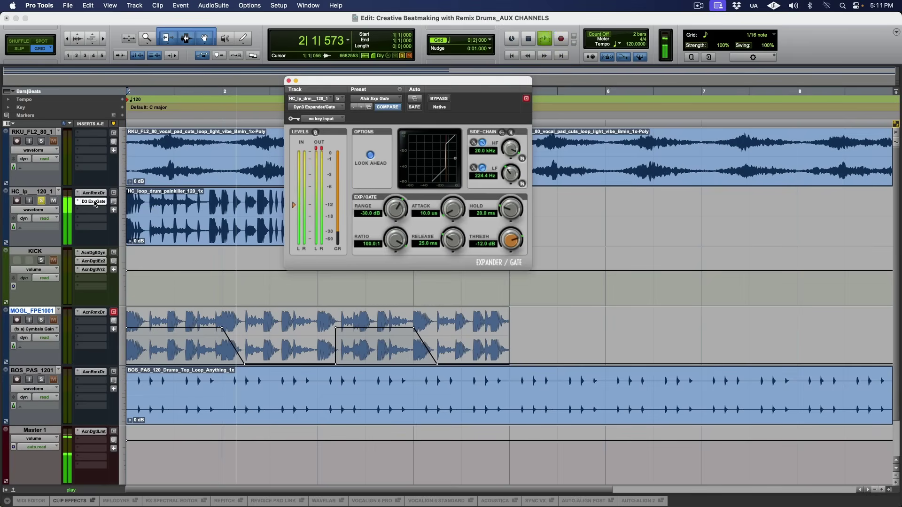
{"action": "key", "text": "space"}
{"action": "left_click", "coordinate": [41, 201]}
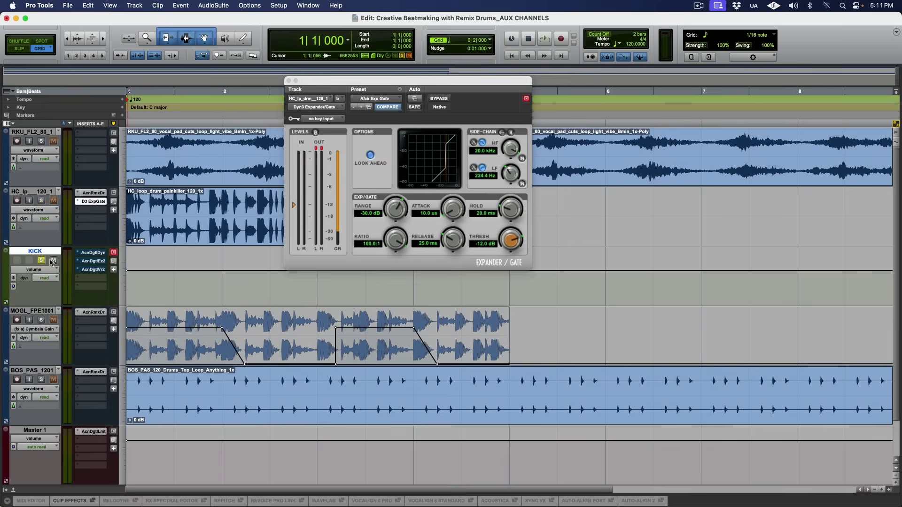
{"action": "left_click", "coordinate": [94, 253]}
Step: Audition the KICK aux's 1176 style 3 compression twice, unsolo KICK, and play the full beat
{"action": "key", "text": "space"}
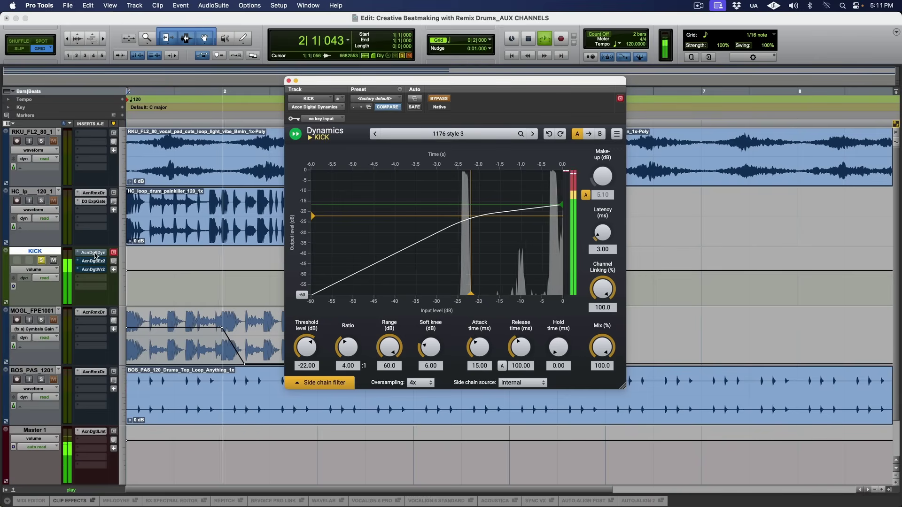
{"action": "key", "text": "space"}
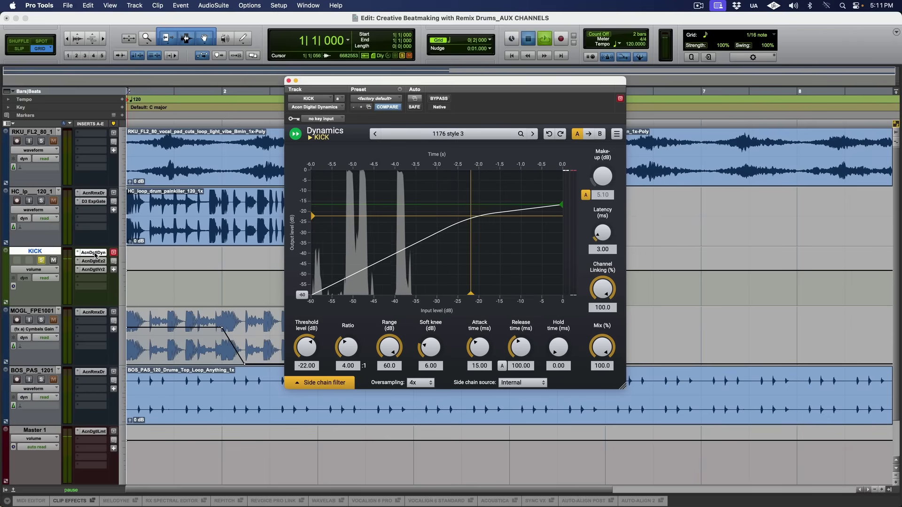
{"action": "key", "text": "space"}
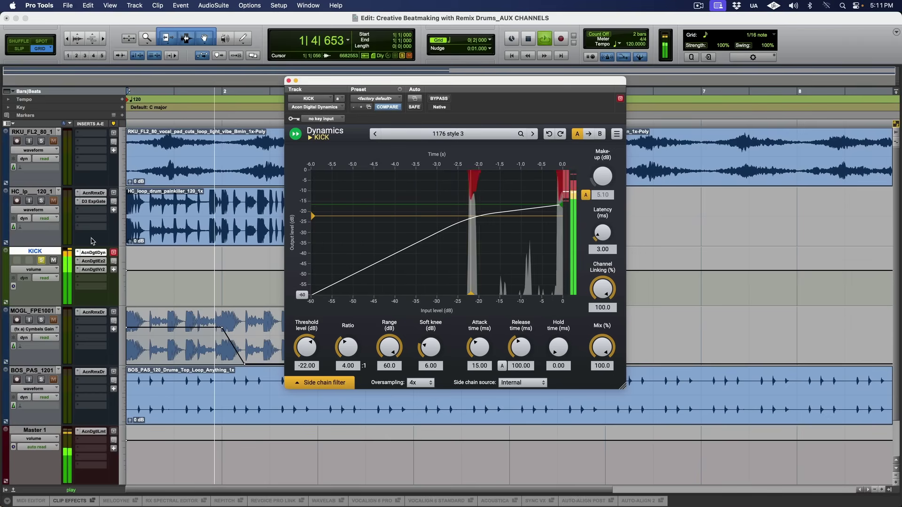
{"action": "key", "text": "space"}
{"action": "left_click", "coordinate": [42, 261]}
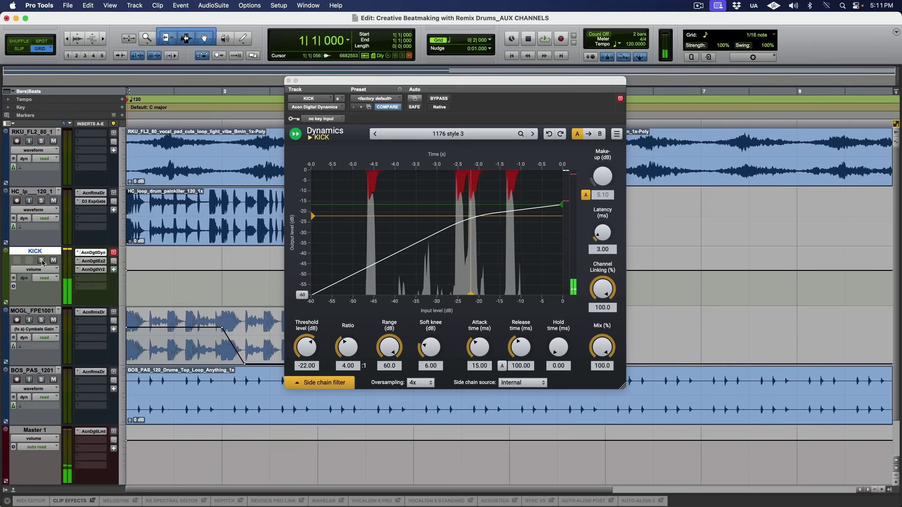
{"action": "key", "text": "space"}
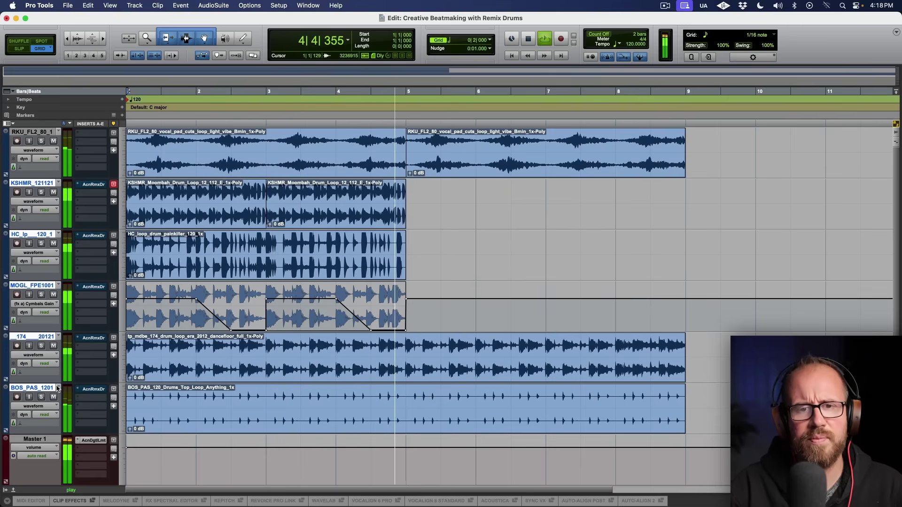
Step: Stop playback of the beat
{"action": "key", "text": "space"}
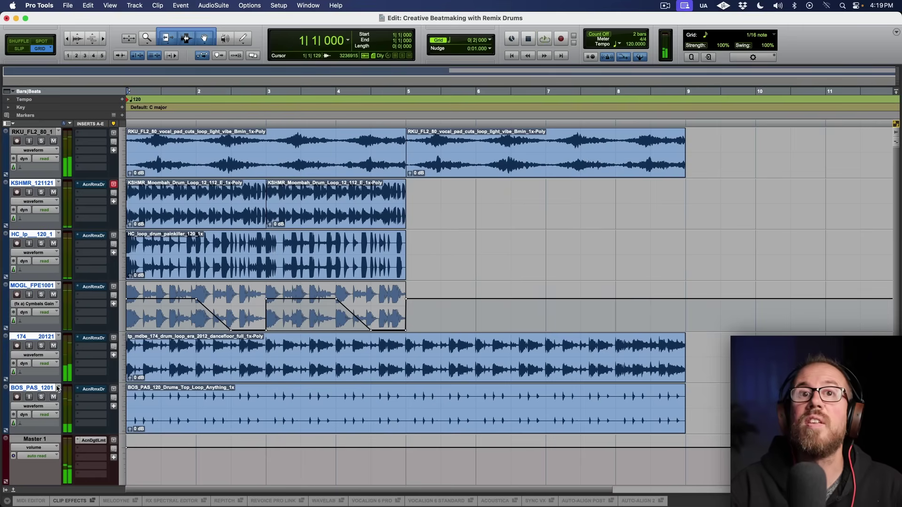